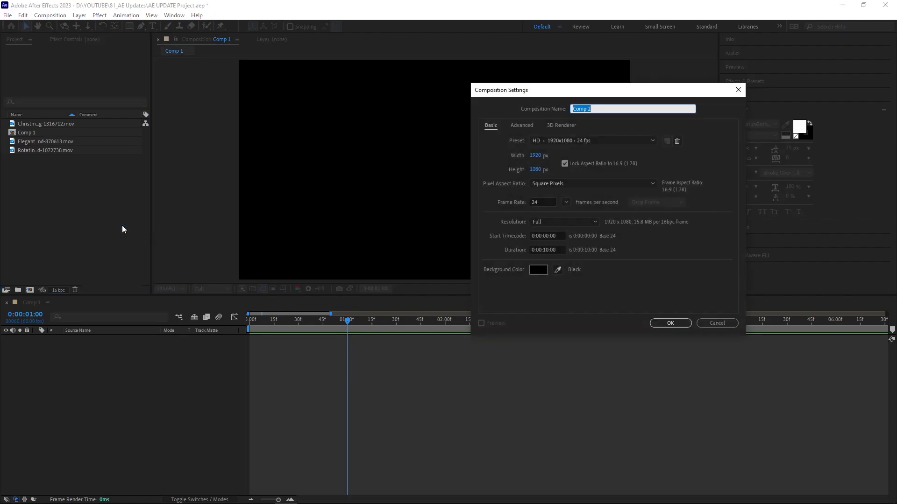
Create Comp 2 with the HD 1920x1080 24 fps preset and a duration of 10 seconds
left_click(652, 141)
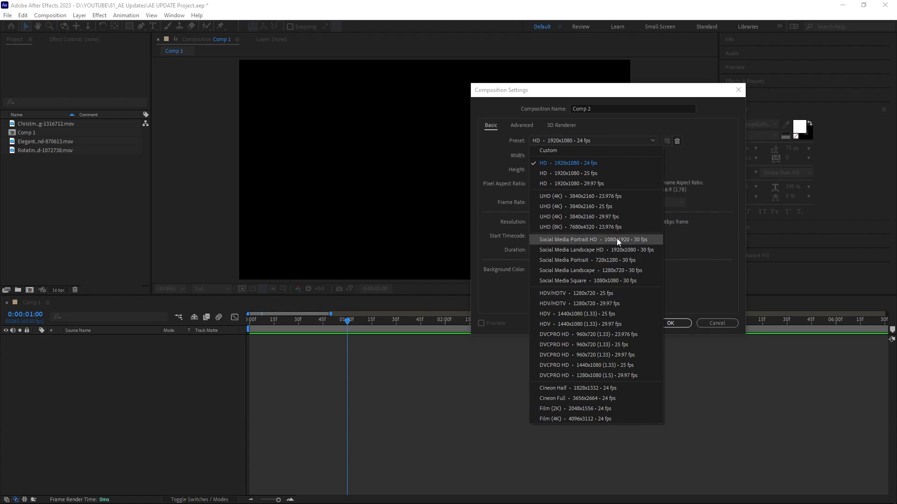
left_click(679, 324)
left_click(679, 324)
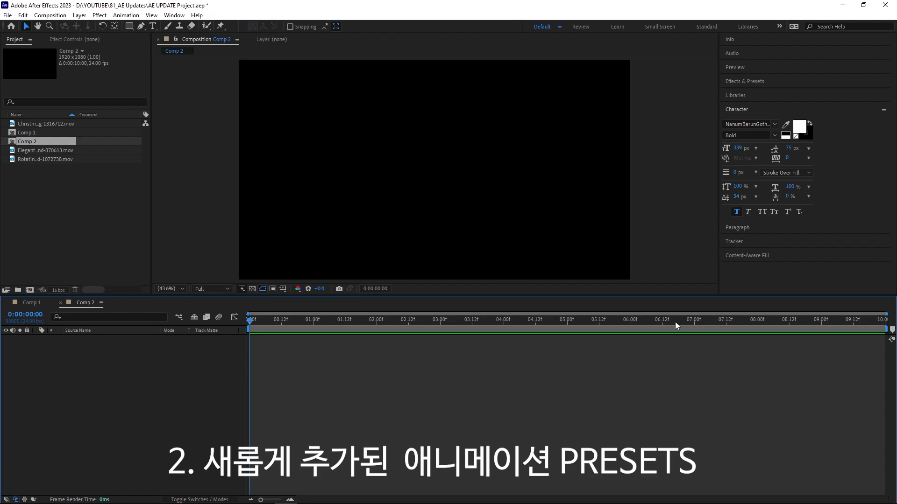
Add a text layer reading "TEXT" to Comp 2 and centre it in the frame
key("ctrl+t")
left_click(327, 164)
type("TEXT")
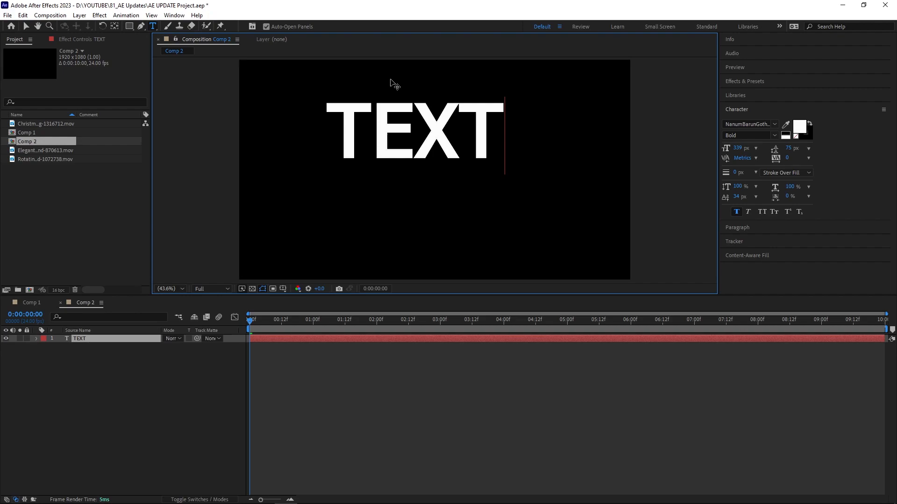
key("ctrl+Return")
key("ctrl+Home")
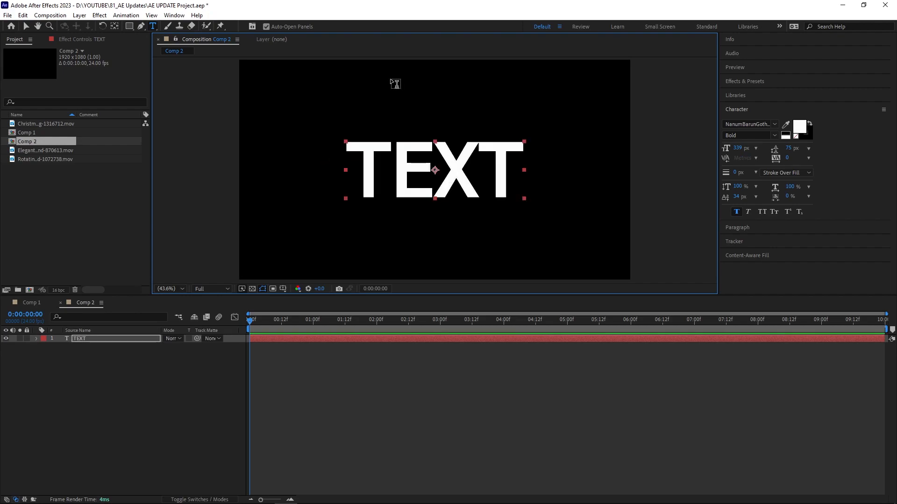
Apply the Blinking Cursor Typewriter Console animation preset from the Animate In text presets to the TEXT layer
left_click(742, 82)
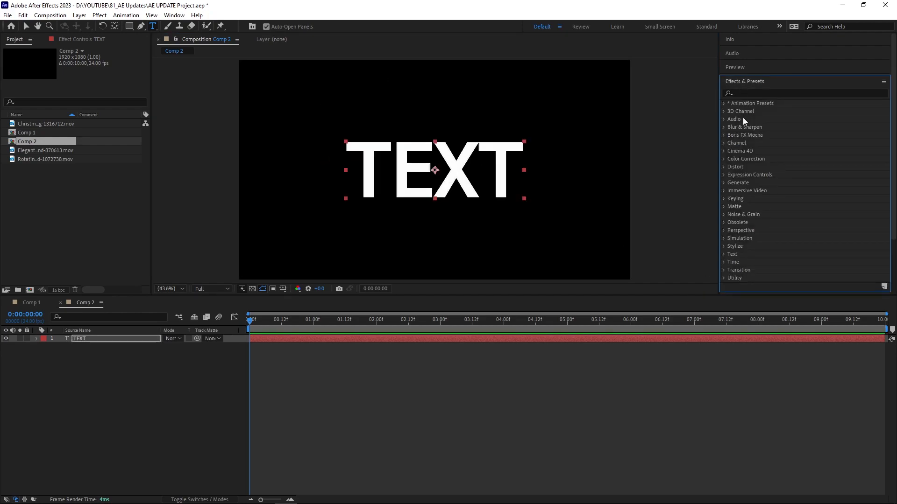
left_click(724, 103)
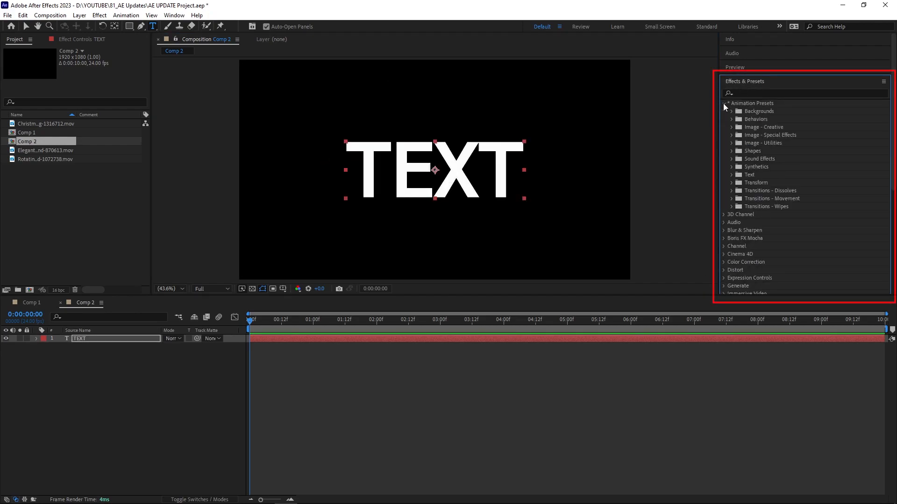
left_click(732, 175)
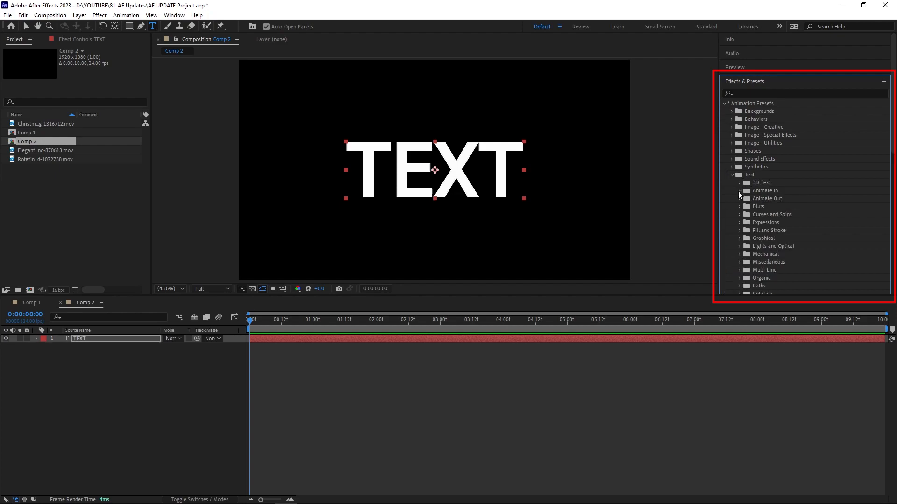
left_click(739, 191)
scroll(815, 221, "down", 4)
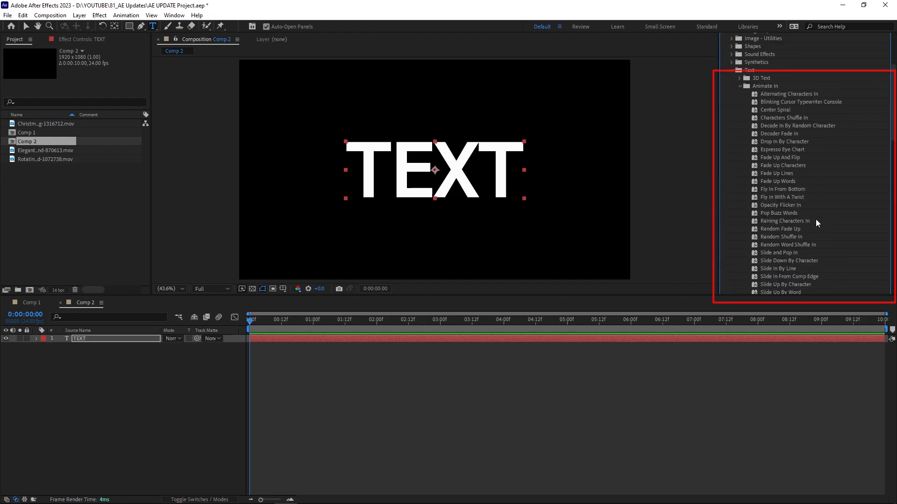
double_click(755, 103)
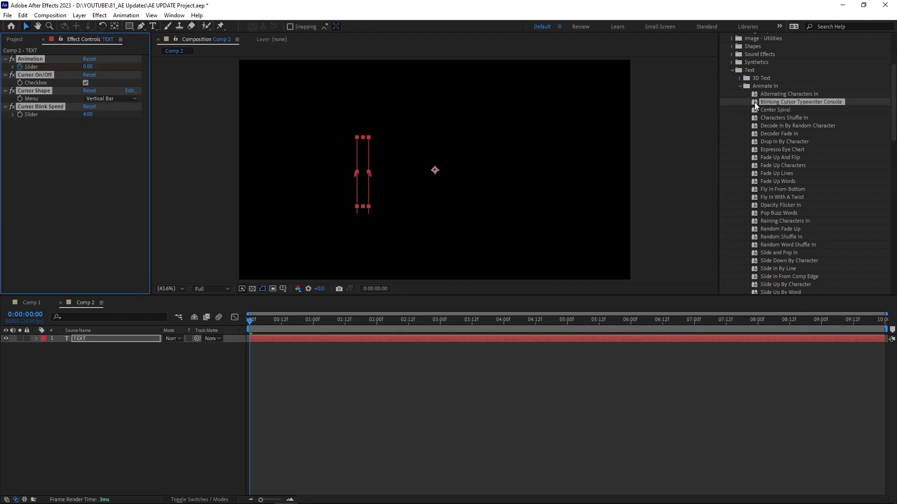
Preview the blinking cursor typewriter animation, and undo the preset on the TEXT layer
key("space")
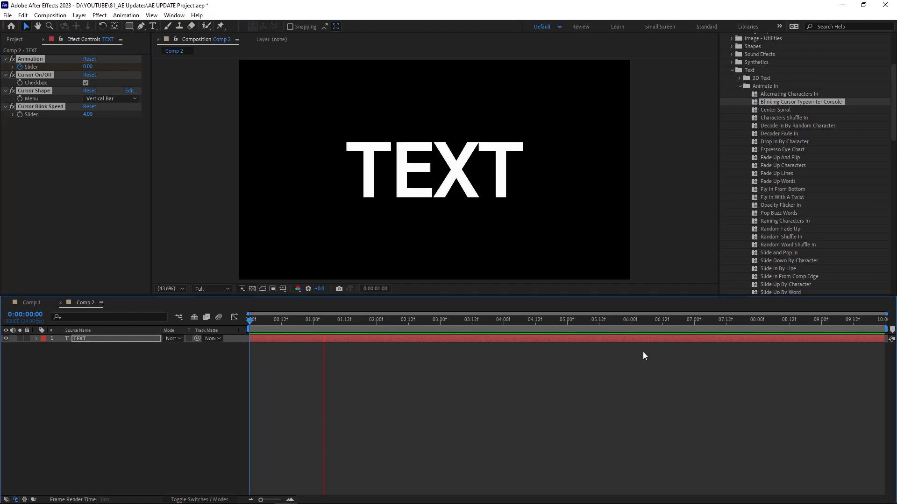
key("space")
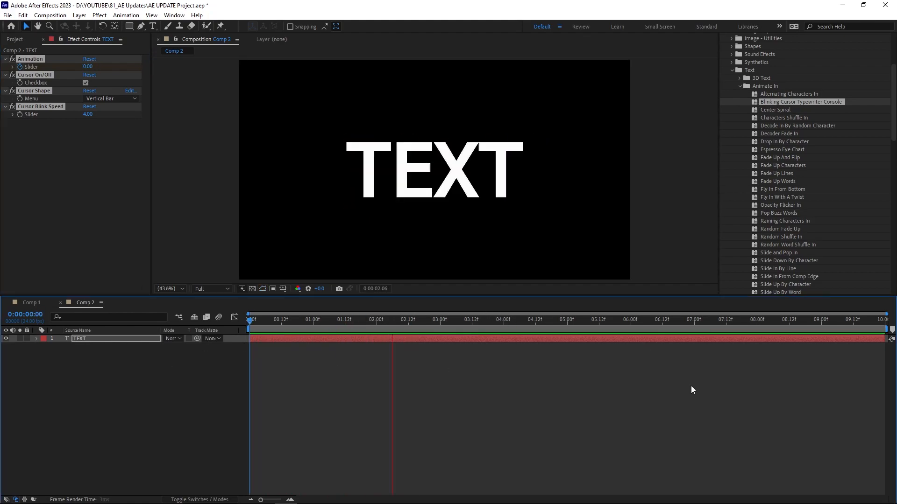
key("space")
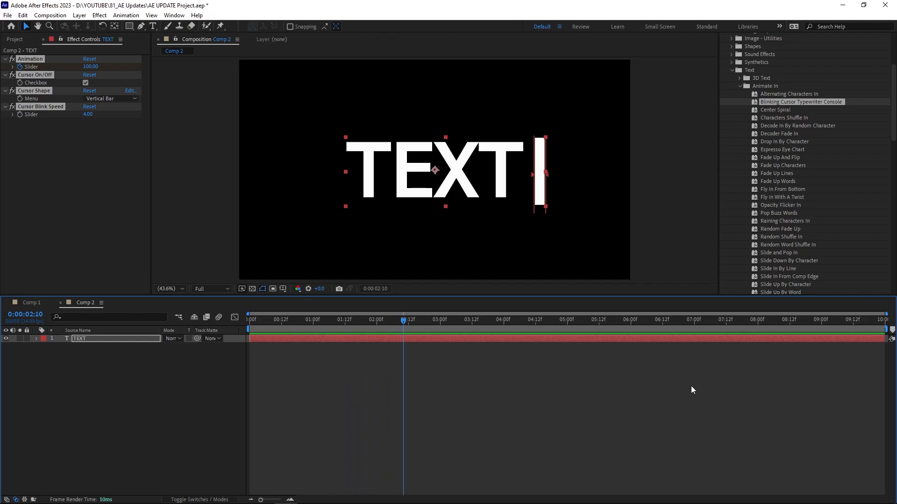
key("ctrl+z")
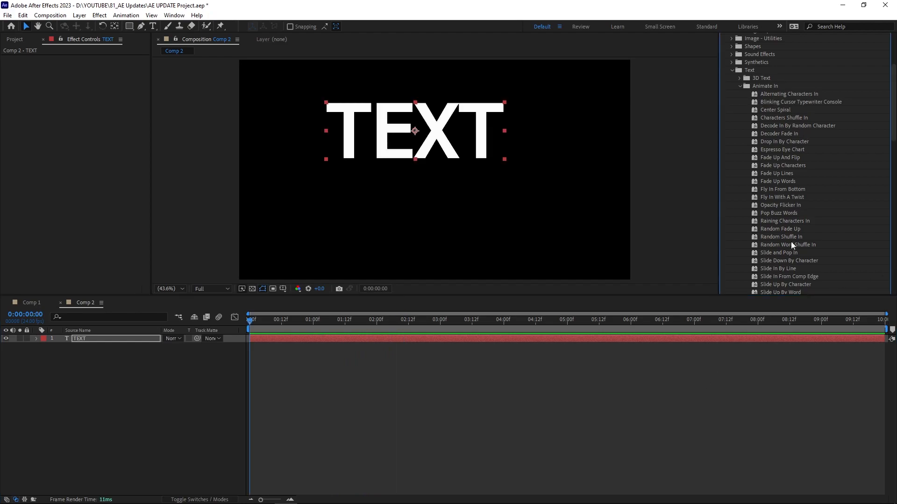
Try the Slide In By Line preset on the TEXT layer, preview it, and collapse the Text preset folder
double_click(754, 269)
key("space")
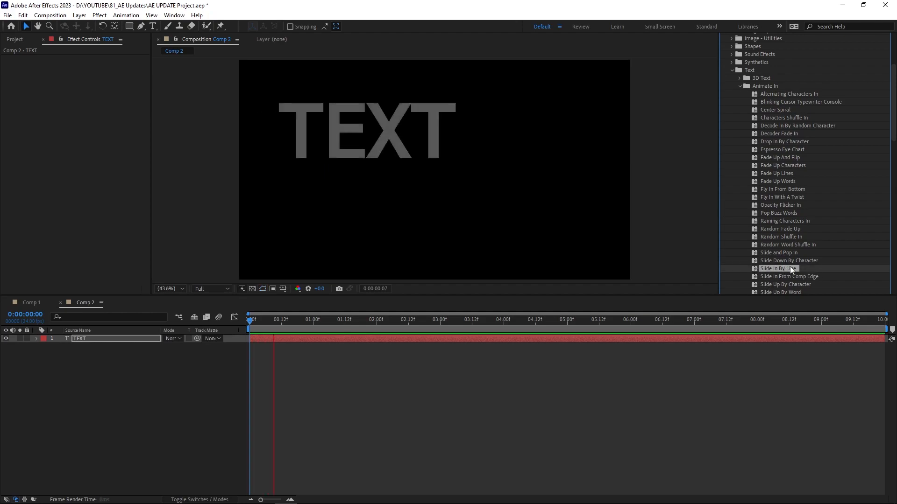
key("space")
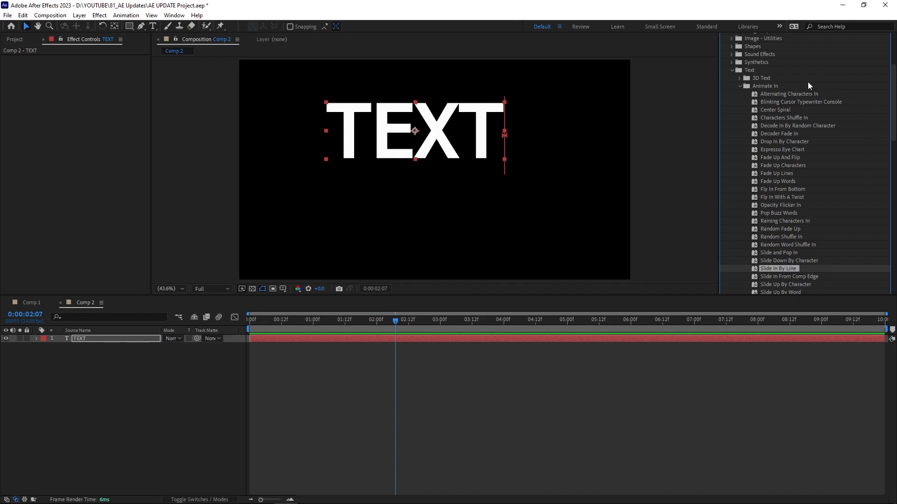
left_click(731, 70)
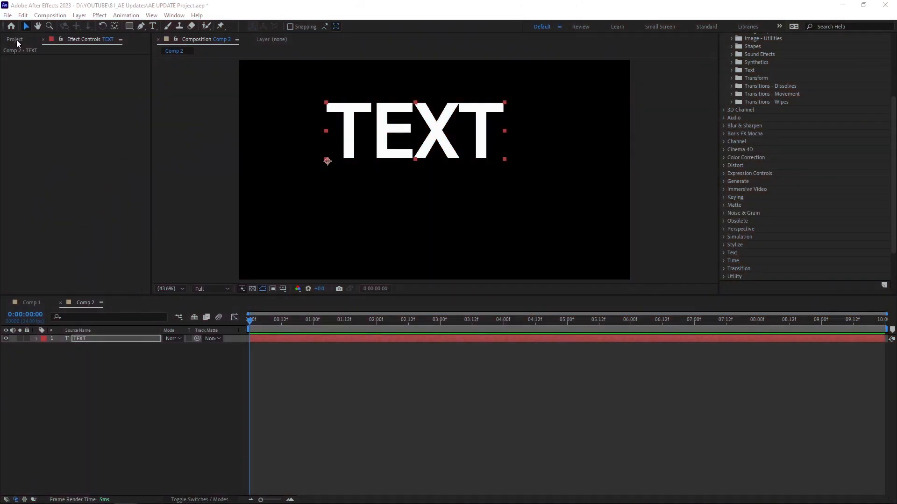
Place the Christmas tree clip ending in 1072738.mov in Comp 2 and delete the TEXT layer
left_click(15, 39)
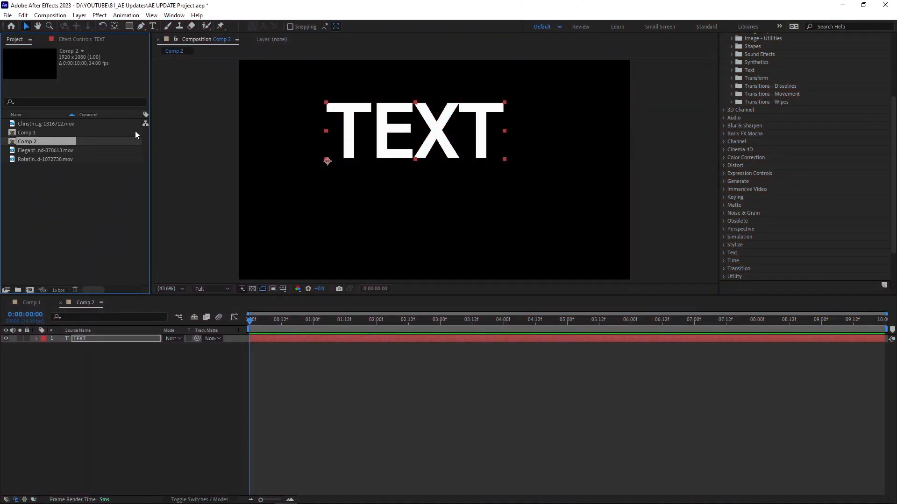
left_click_drag(45, 159, 81, 432)
left_click(435, 154)
left_click(79, 339)
key("Delete")
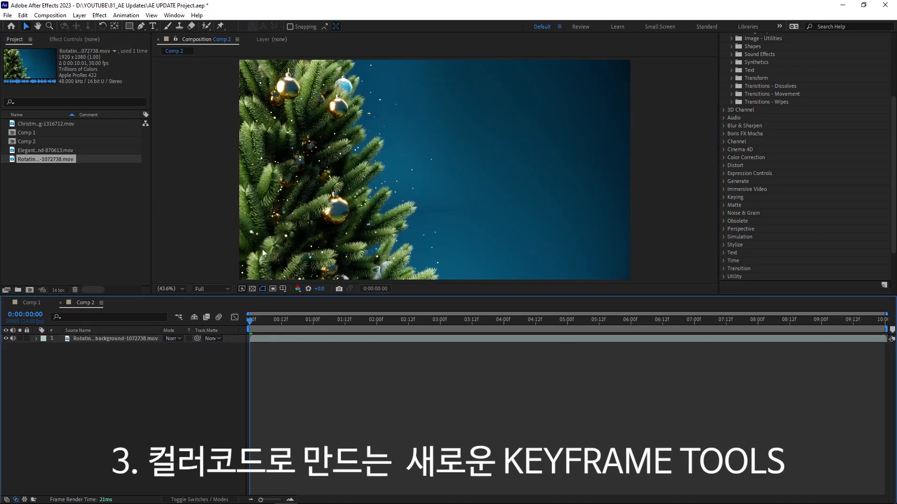
Add the Elegant background clip ending in 870613.mov above the tree layer and scale it to 32%
left_click_drag(14, 152, 83, 336)
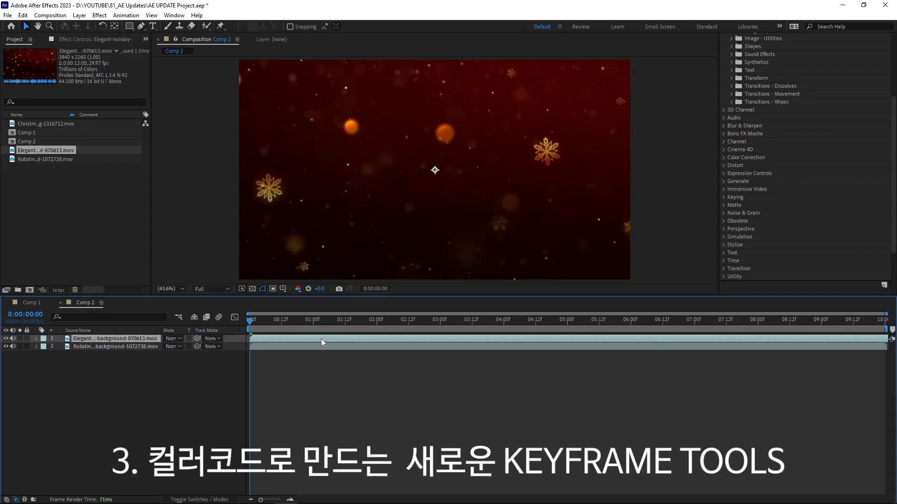
key("s")
left_click_drag(174, 349, 145, 347)
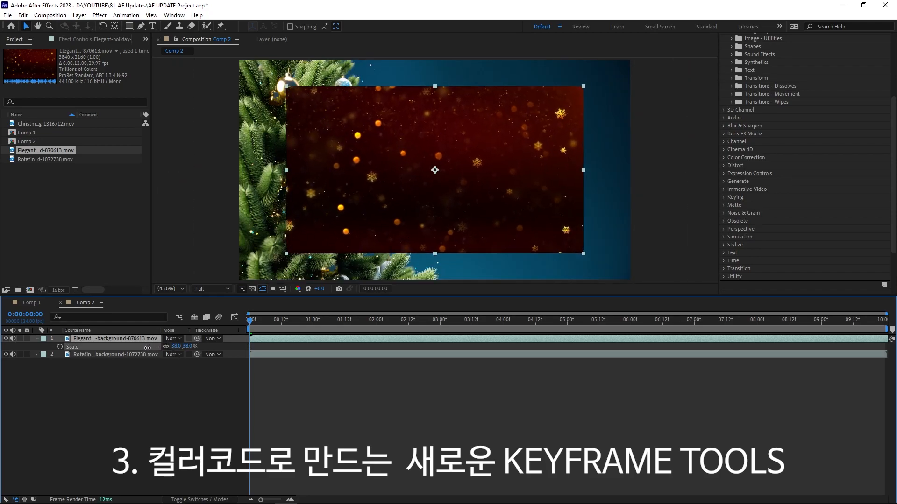
left_click(144, 348)
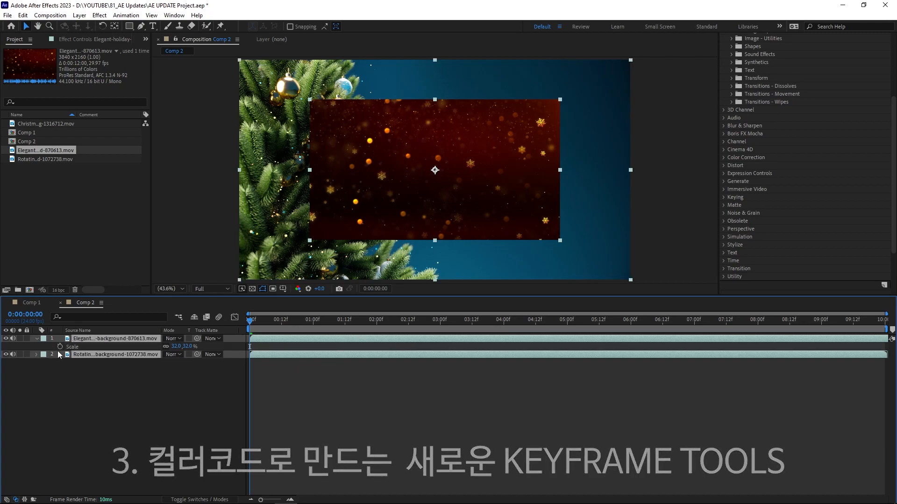
Expand the Transform properties of both video layers in the timeline
left_click(69, 386)
left_click(35, 339)
left_click(36, 338)
left_click(37, 403)
left_click(38, 404)
left_click(45, 410)
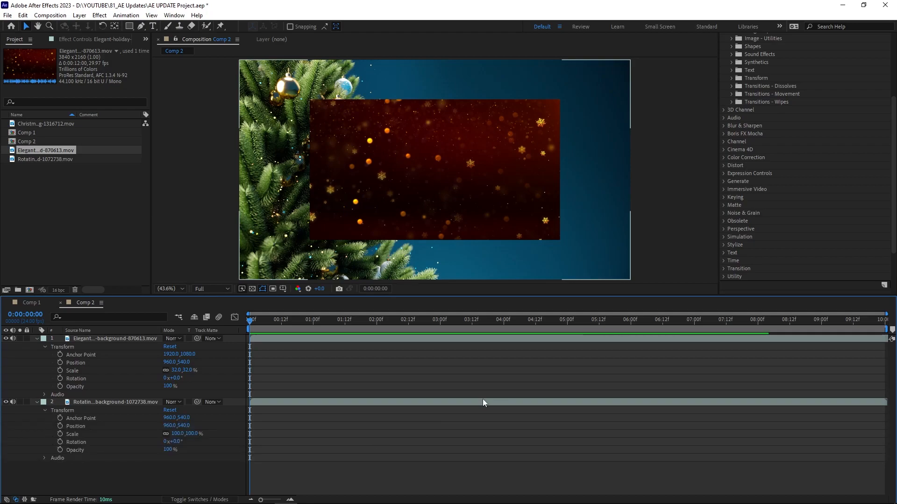
Keyframe Anchor Point, Position, Scale, Rotation and Opacity of both video layers at 0 seconds and at 2 seconds
left_click(60, 355)
left_click(59, 363)
left_click(60, 371)
left_click(59, 378)
left_click(60, 386)
left_click(60, 418)
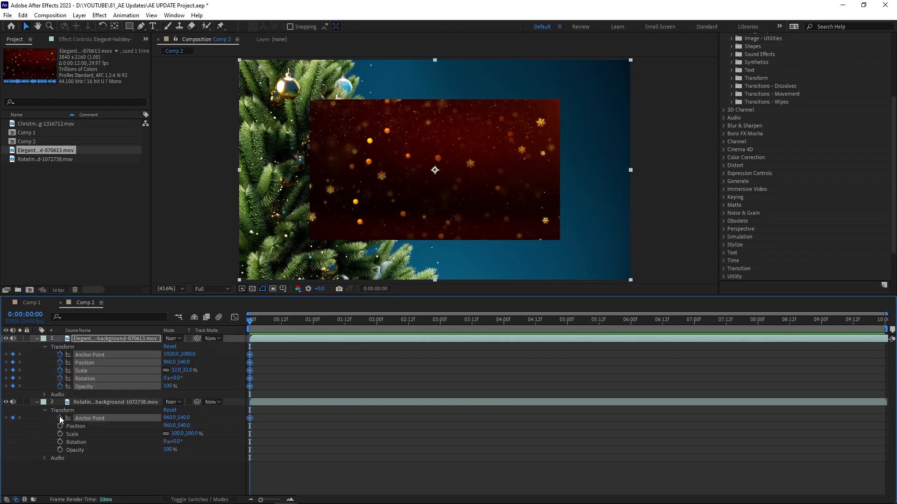
left_click(60, 426)
left_click(60, 434)
left_click(60, 442)
left_click(59, 449)
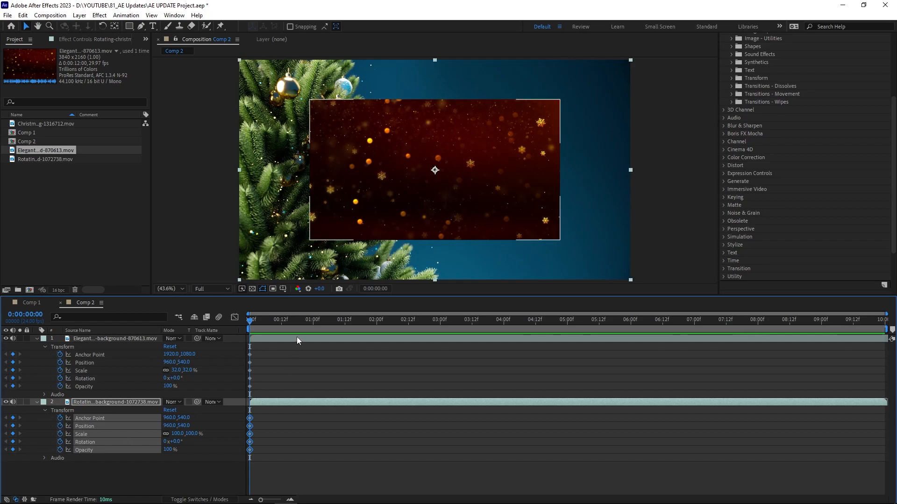
left_click(376, 321)
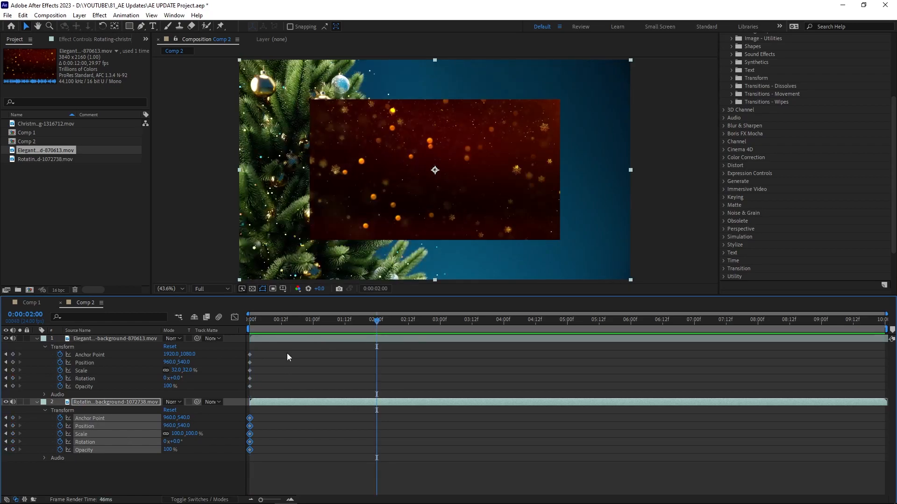
left_click_drag(13, 354, 12, 455)
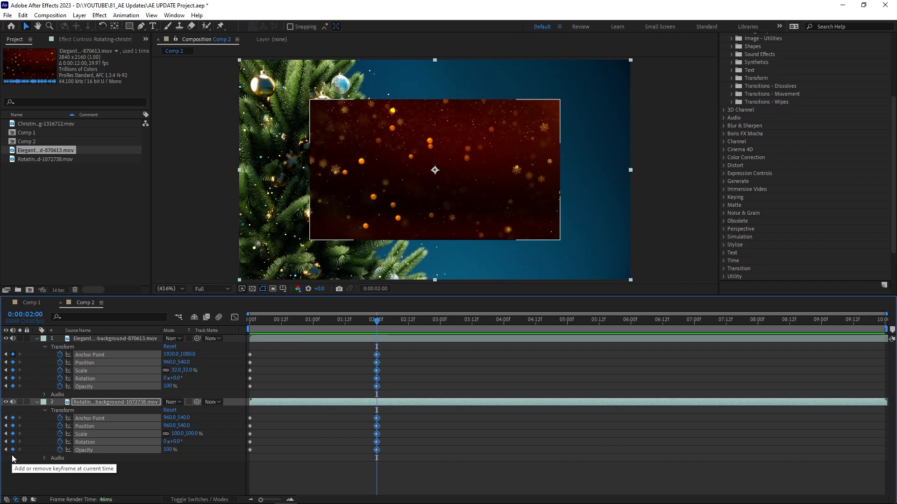
Give both Position keyframes of the Elegant background layer a red label
left_click(385, 360)
left_click_drag(385, 360, 246, 367)
right_click(376, 362)
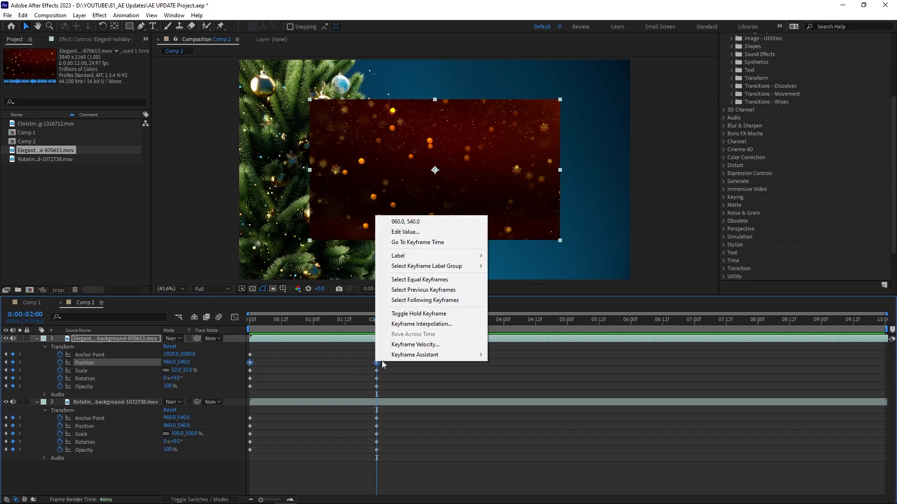
mouse_move(455, 256)
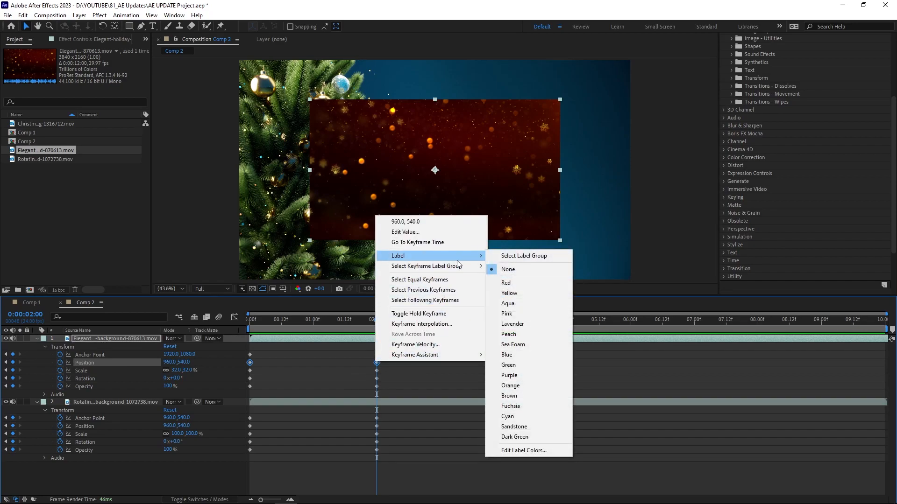
left_click(514, 281)
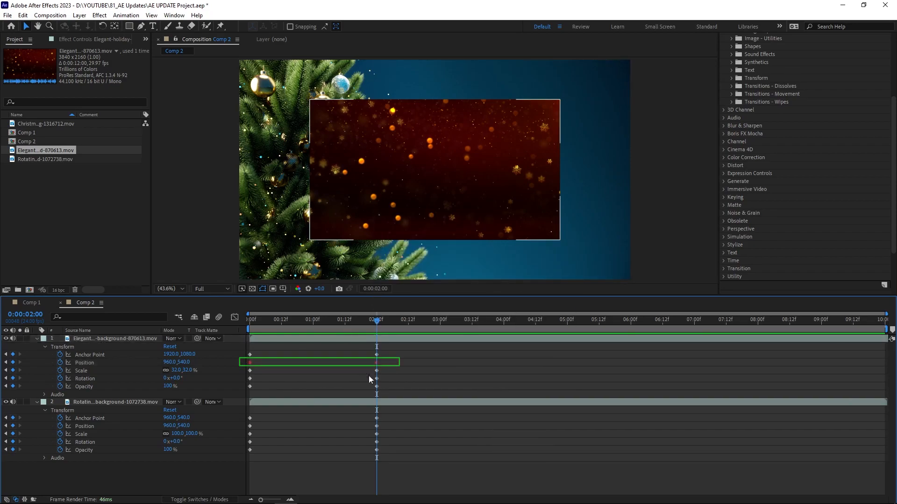
Label both Position keyframes of the Rotating tree background layer red and deselect them
left_click_drag(383, 425, 246, 427)
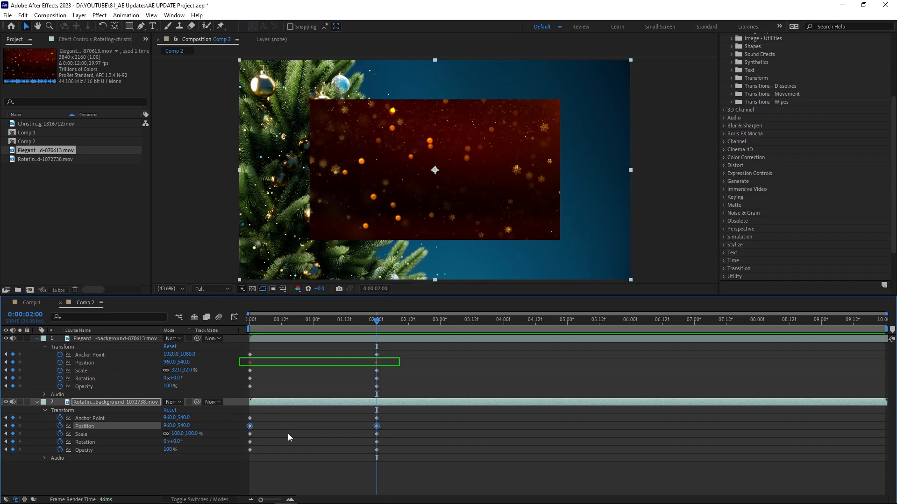
right_click(378, 426)
mouse_move(455, 320)
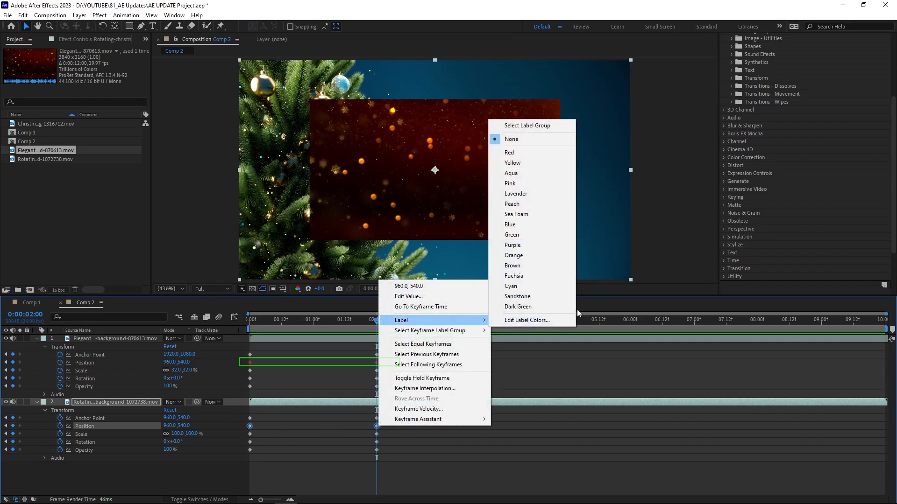
left_click(533, 155)
left_click(427, 450)
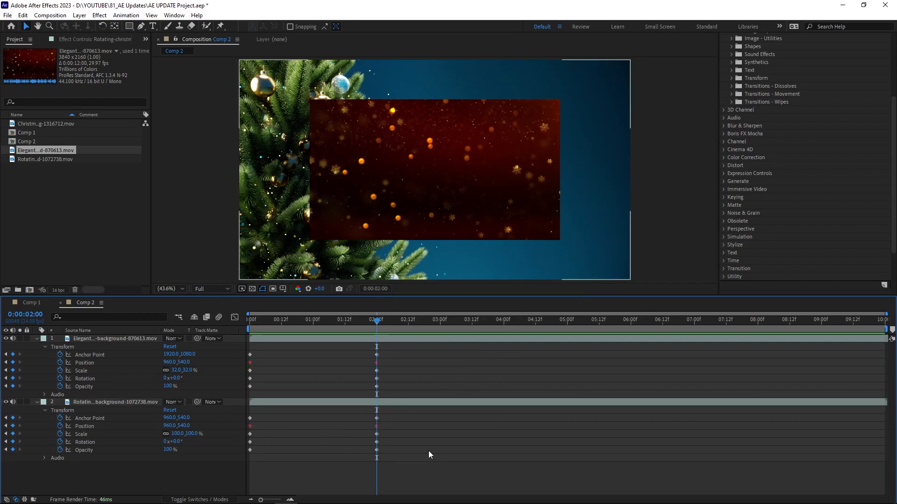
Select the keyframe label group of the Elegant layer's 2-second Position keyframe on selected layers only
right_click(377, 362)
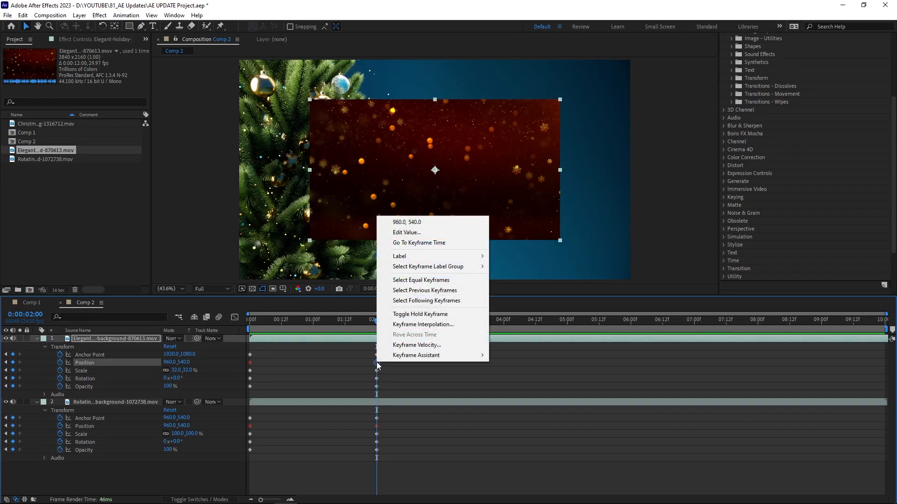
mouse_move(458, 268)
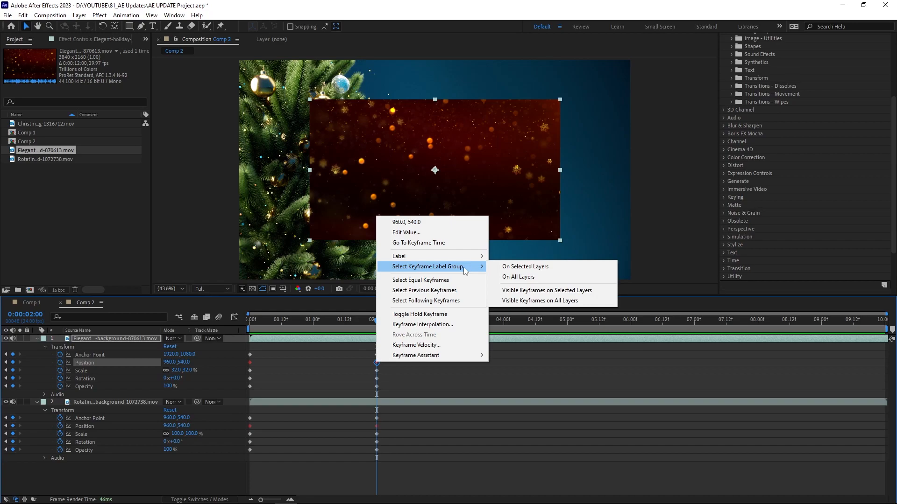
left_click(543, 271)
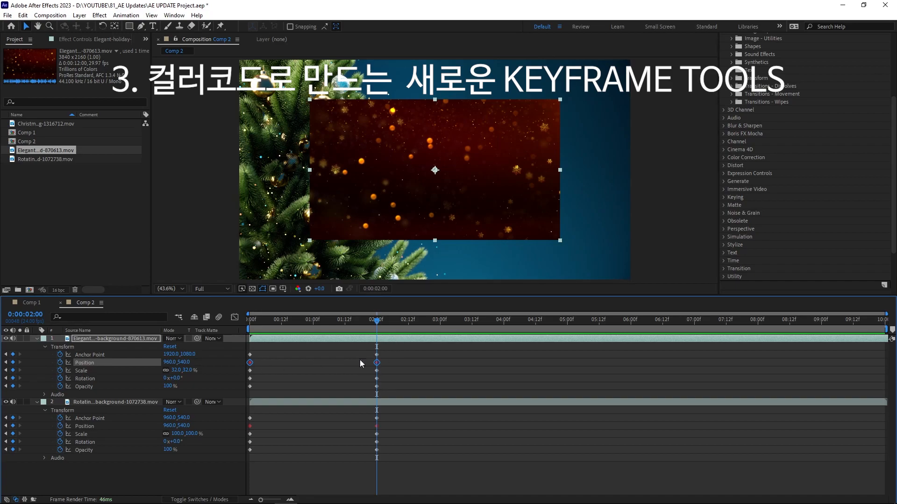
Select the red keyframe label group across both layers and move the keyframes so the last pair sits at 3:12
right_click(376, 363)
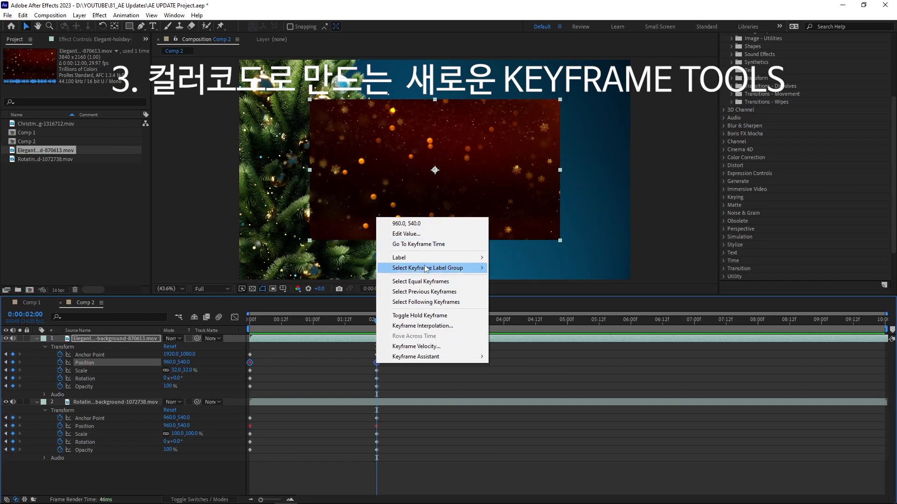
mouse_move(424, 267)
left_click(525, 279)
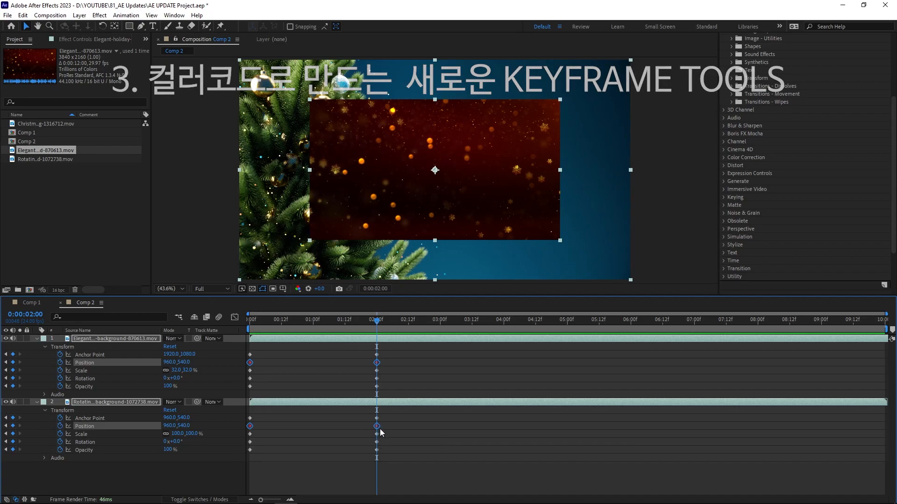
left_click_drag(379, 427, 473, 439)
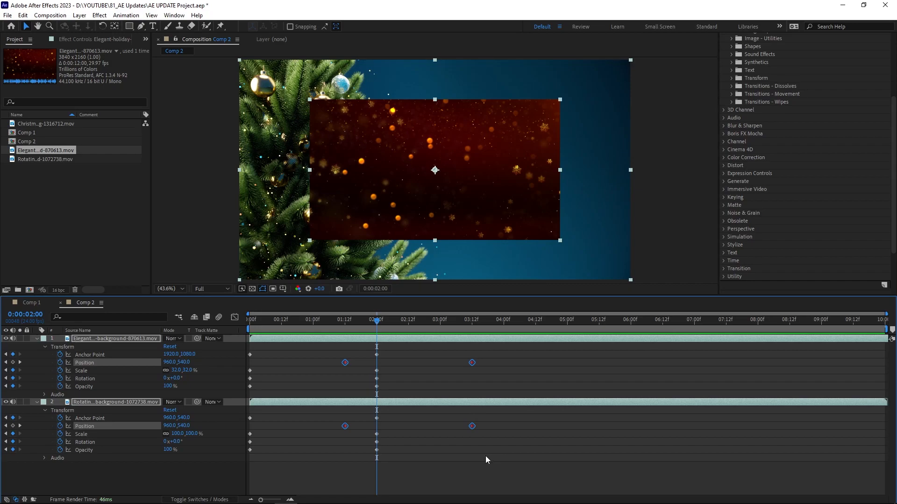
Delete the selected Position keyframes of both layers and clear the selection
mouse_move(472, 366)
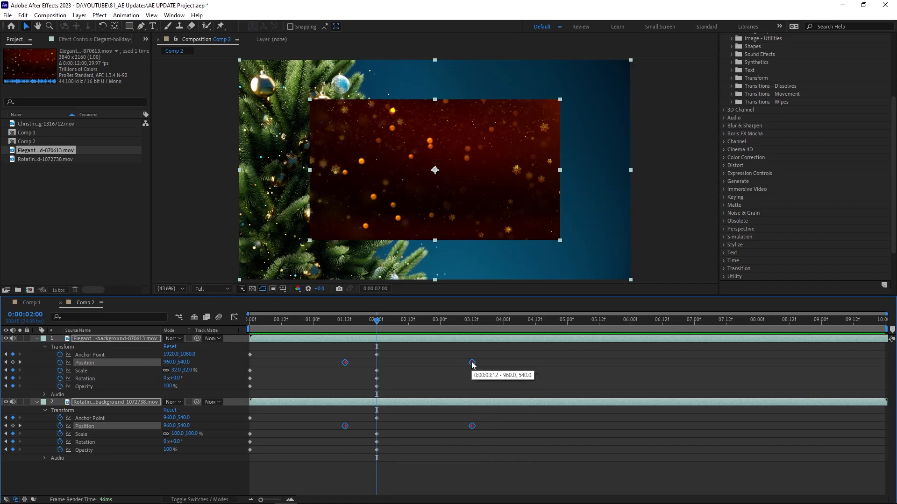
key("Delete")
left_click(454, 385)
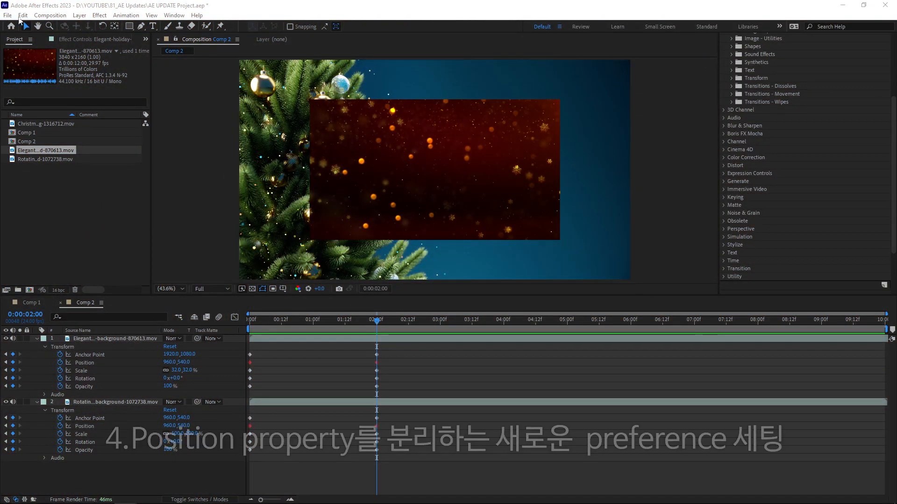
Enable Default Position Properties to Separated Dimensions in the General preferences
left_click(22, 16)
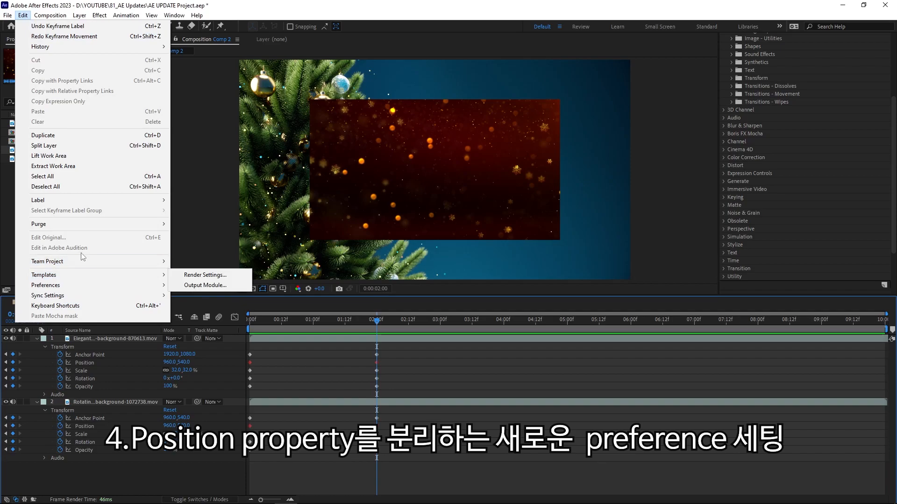
mouse_move(80, 288)
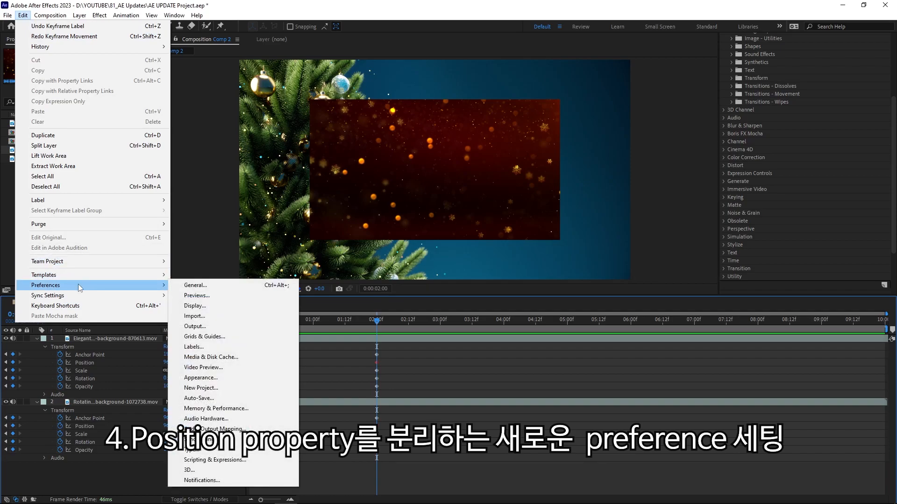
left_click(202, 285)
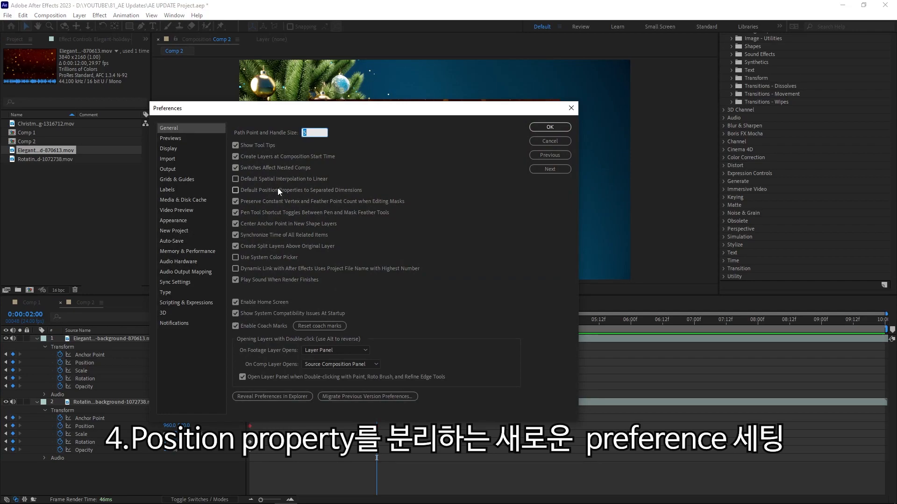
left_click(235, 189)
left_click(554, 125)
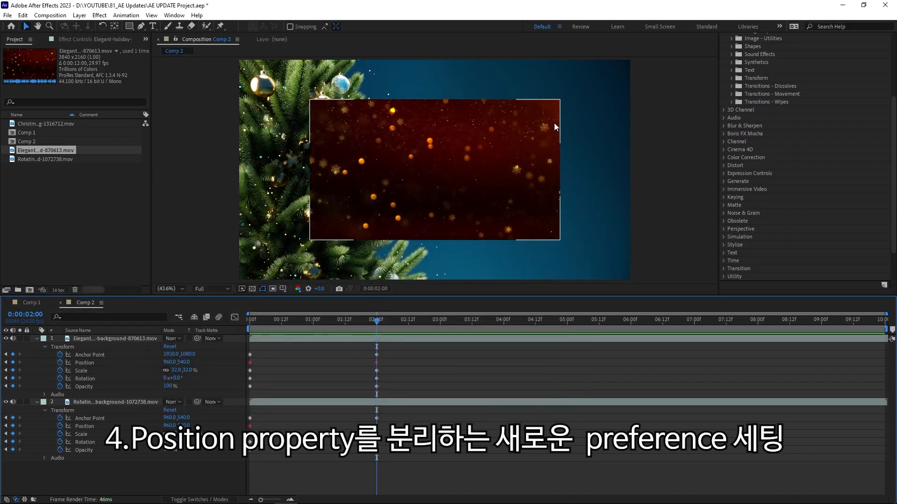
Create a text layer reading TEXT in Comp 2 and expand its properties in the timeline
left_click(153, 26)
left_click(422, 174)
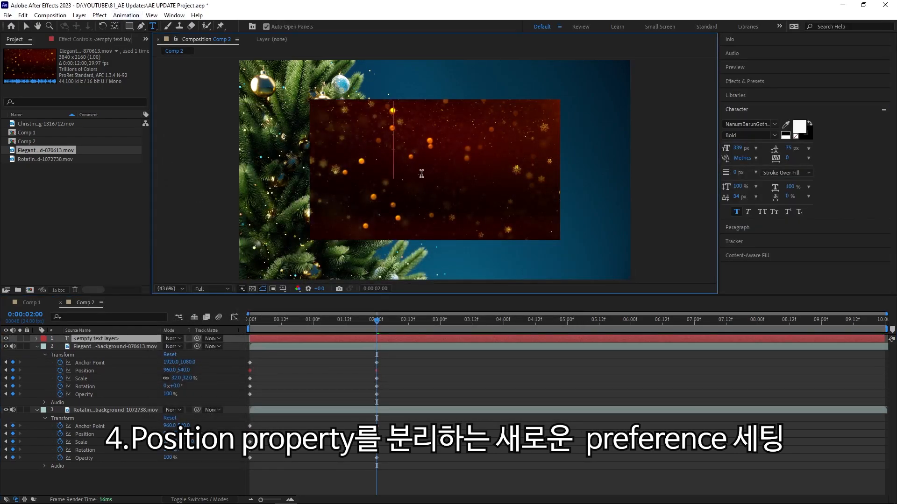
type("TEXT")
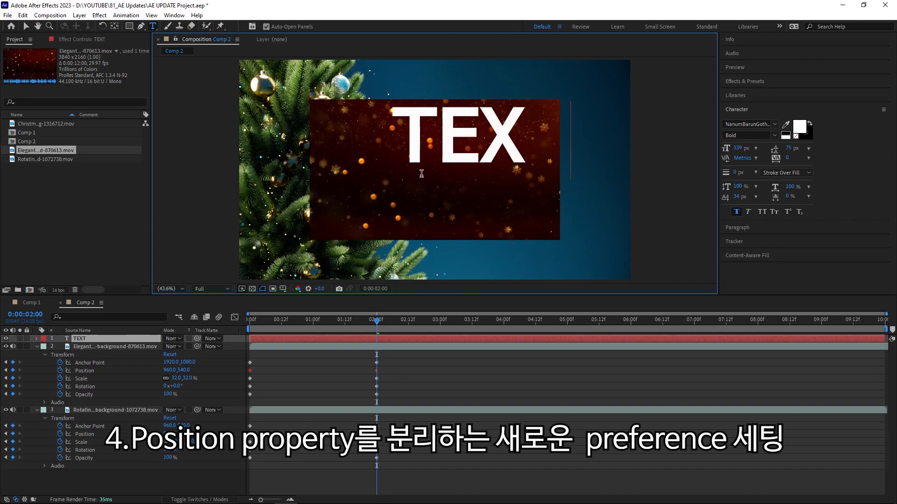
left_click(37, 339)
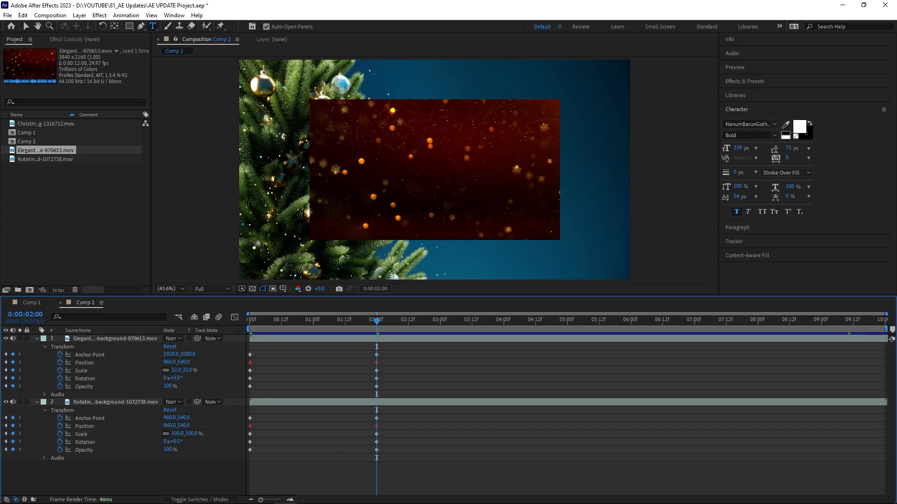
Add Comp 2 to the Render Queue and set its output module format to H.264
left_click(51, 16)
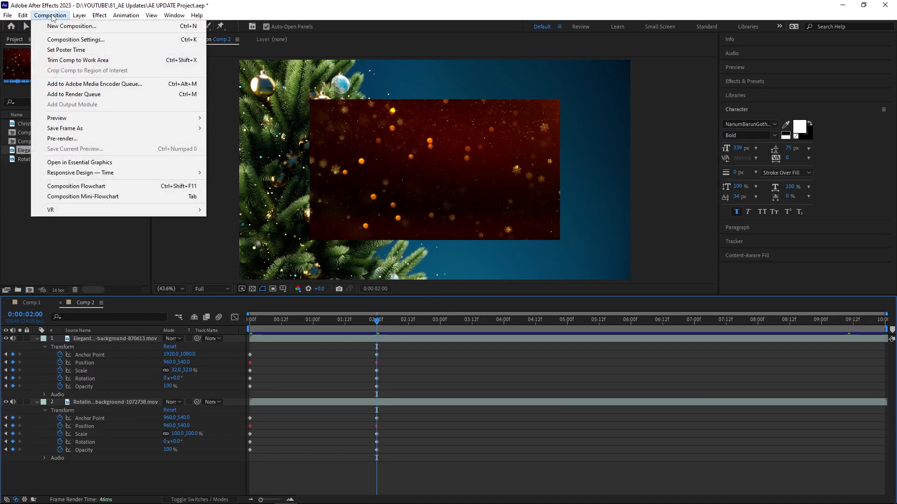
left_click(82, 96)
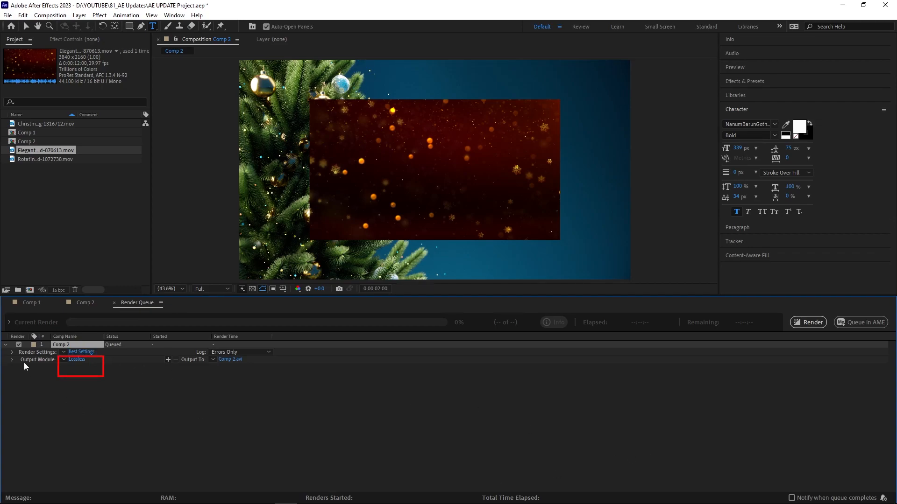
left_click(77, 359)
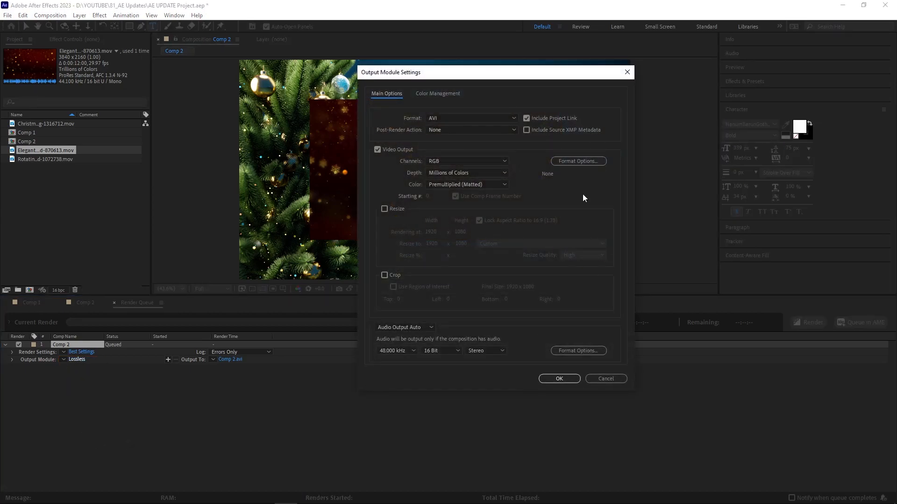
left_click(514, 119)
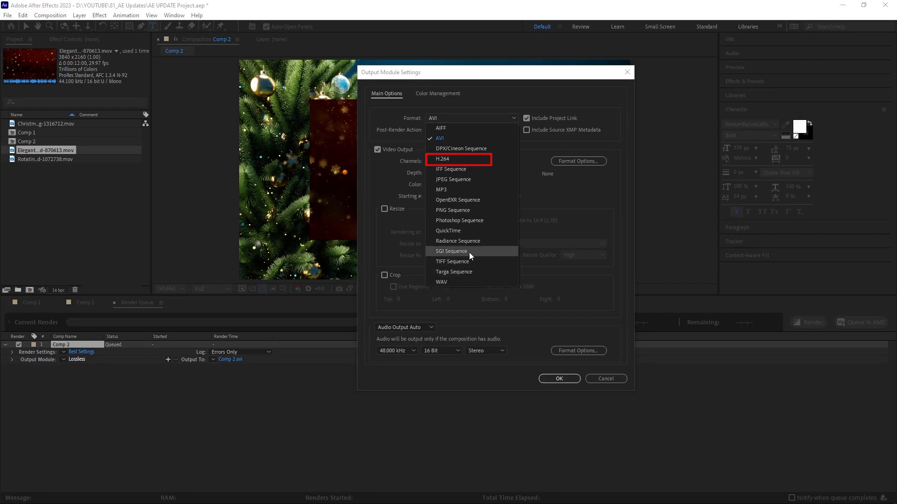
left_click(455, 159)
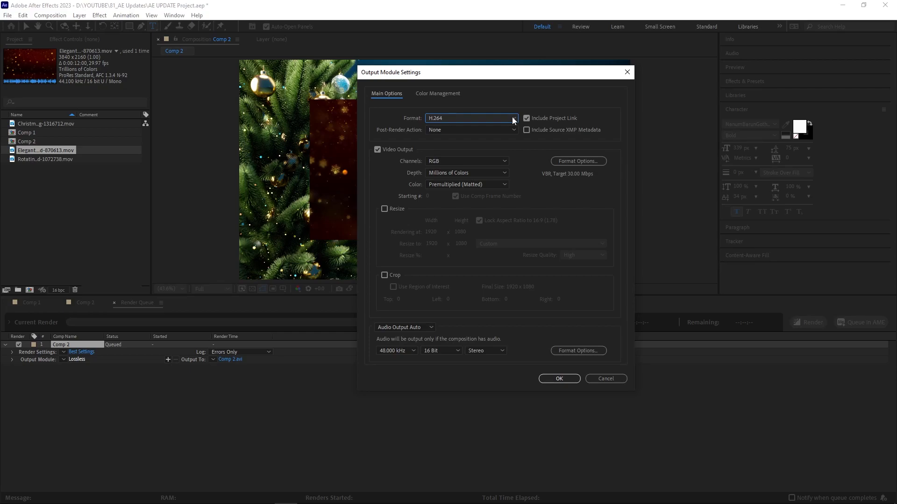
left_click(565, 378)
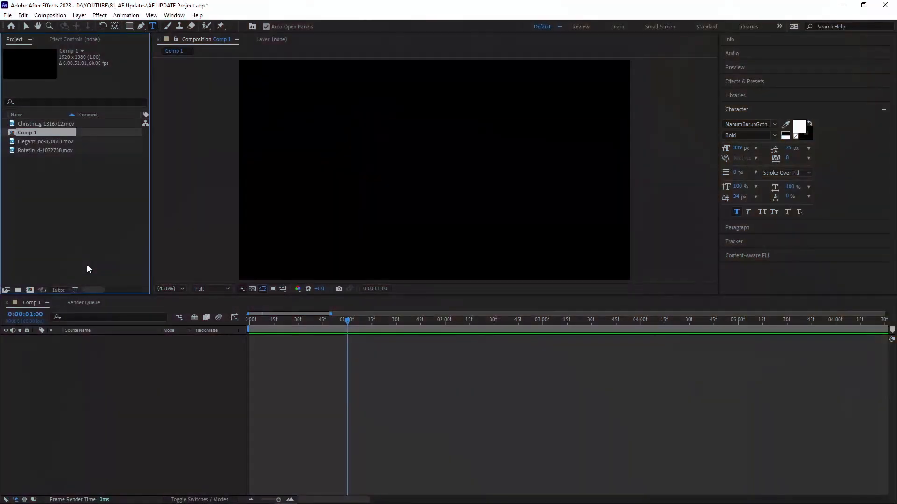
Add the Rotating tree background footage to Comp 1 as a layer and return to 0 seconds
left_click(87, 266)
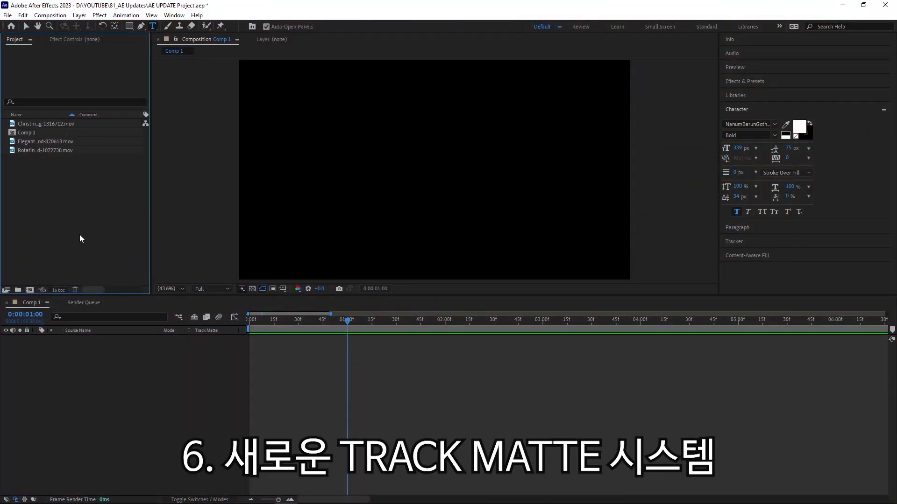
left_click(13, 149)
left_click(9, 144)
left_click_drag(14, 151, 224, 340)
key("Home")
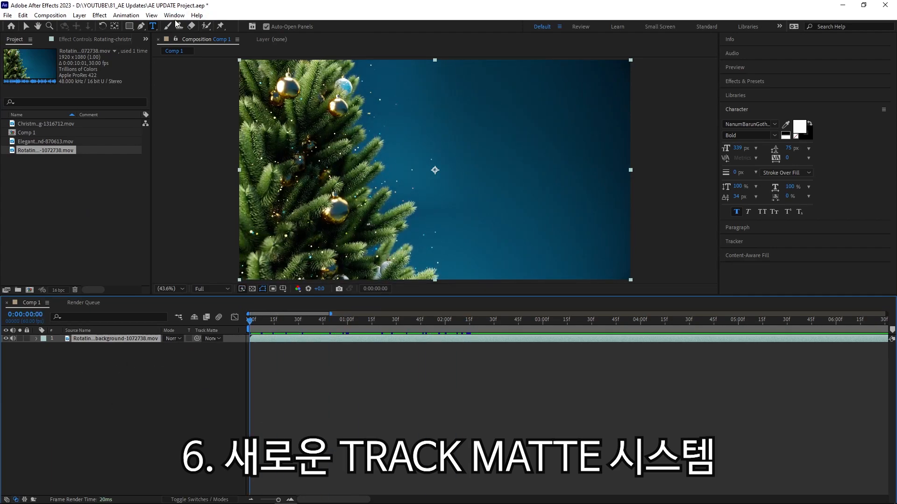
Draw a rounded rectangle mask on the tree background layer around the middle of the frame and reselect the layer
left_click(130, 27)
left_click(177, 36)
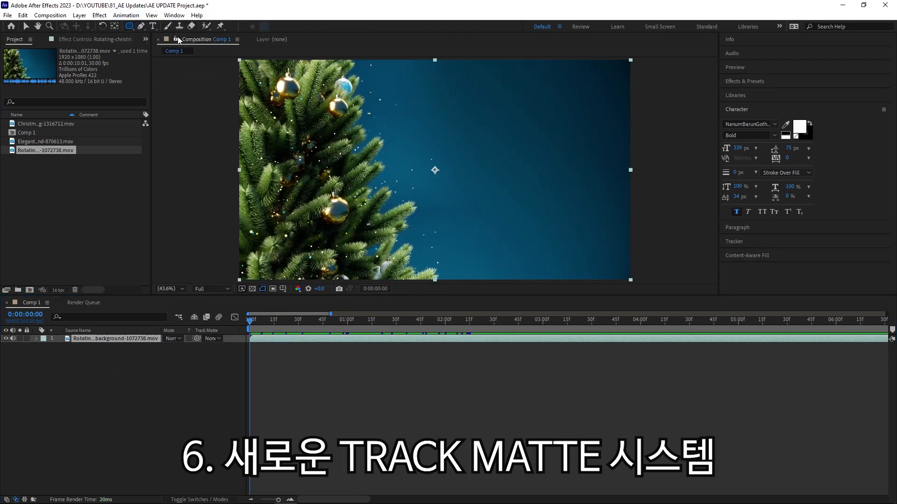
left_click_drag(375, 109, 540, 229)
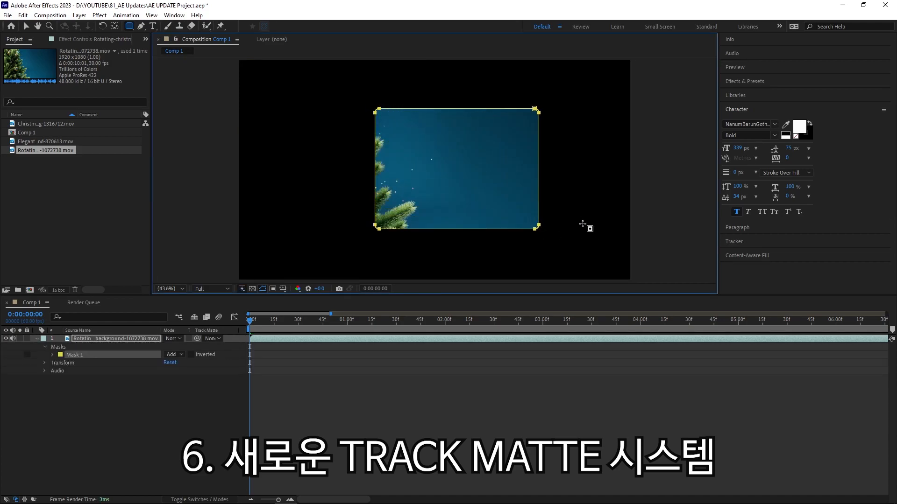
key("v")
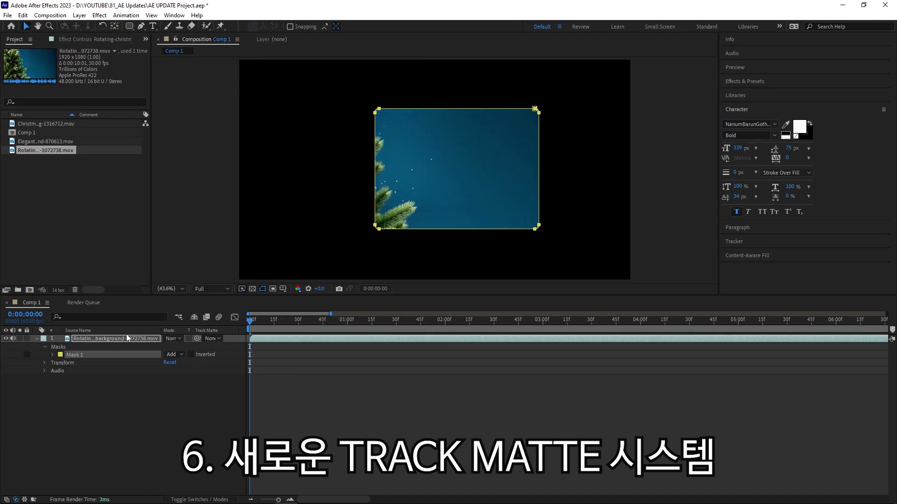
left_click(129, 338)
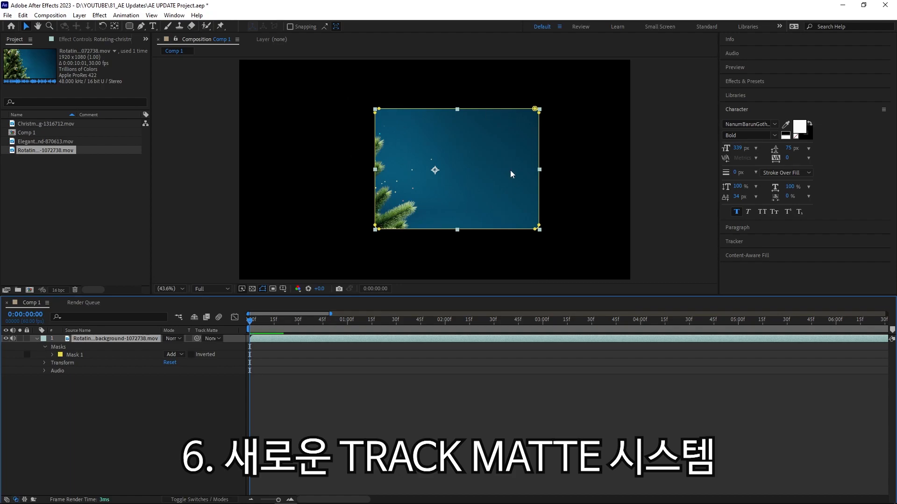
Delete the rounded rectangle mask from the tree background layer and activate the Pen tool
left_click(74, 356)
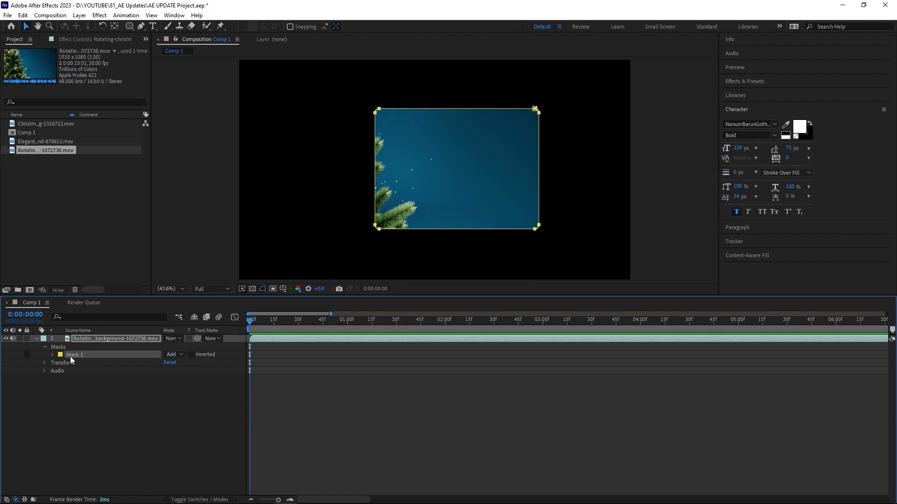
key("Delete")
key("g")
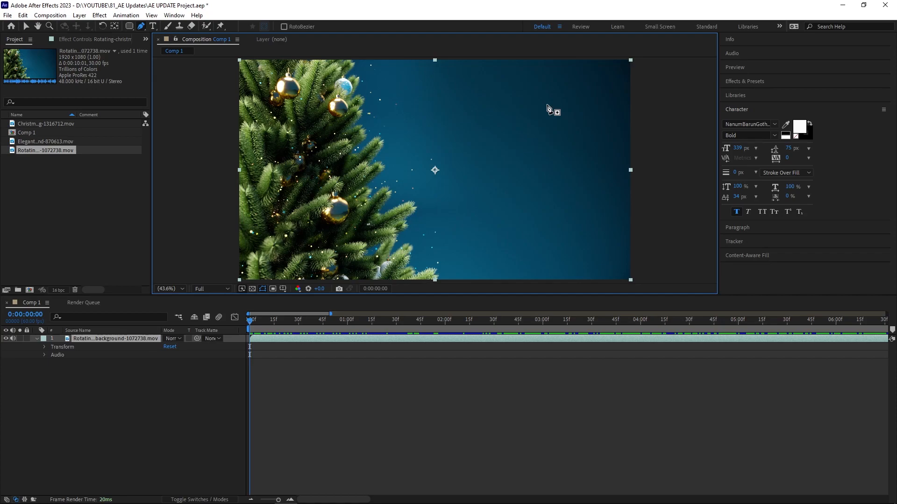
Create a text layer reading HOLIDAY, centre its anchor point, and centre the text in the composition
left_click(152, 27)
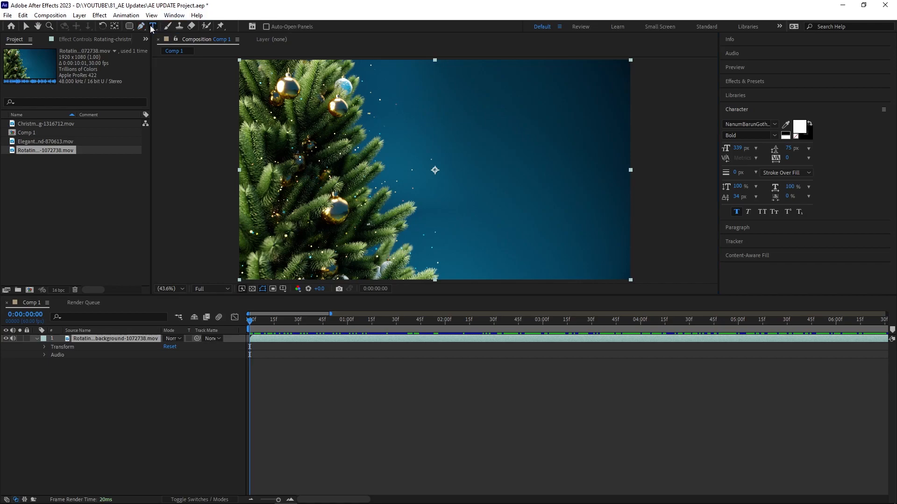
left_click(366, 157)
type("HOLIDAY")
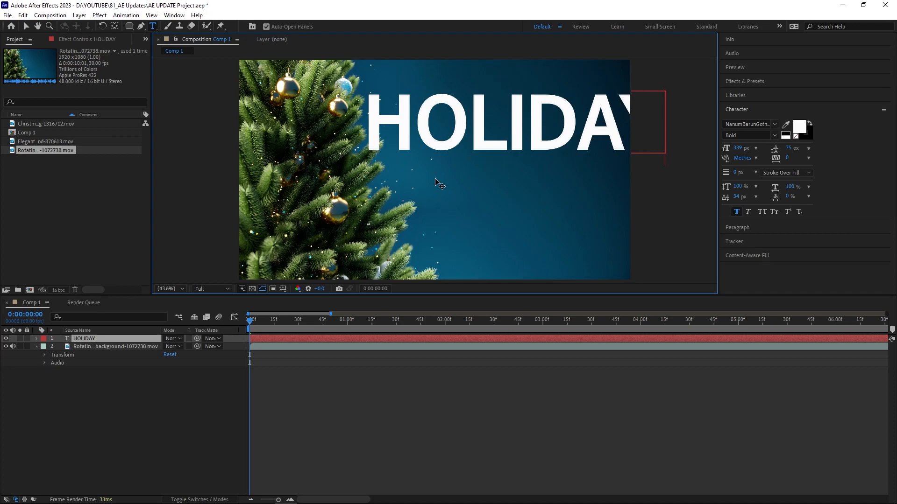
key("Escape")
key("ctrl+alt+Home")
key("ctrl+Home")
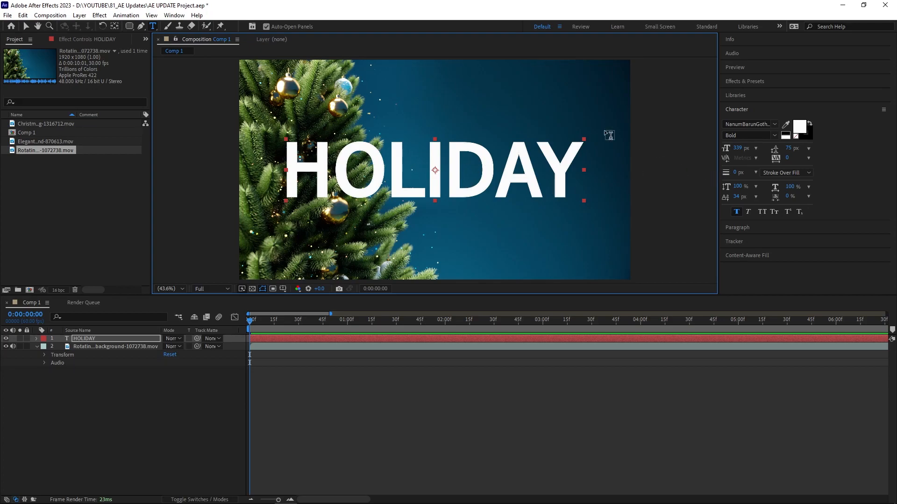
Draw a purple rounded rectangle shape layer just above the right half of the HOLIDAY text
left_click(129, 26)
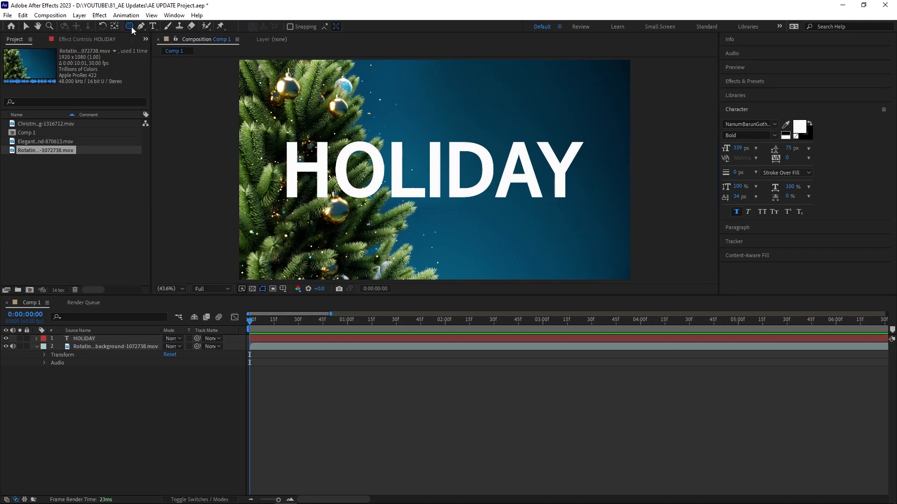
mouse_move(444, 90)
left_mouse_down()
mouse_move(467, 112)
mouse_move(535, 134)
left_mouse_up()
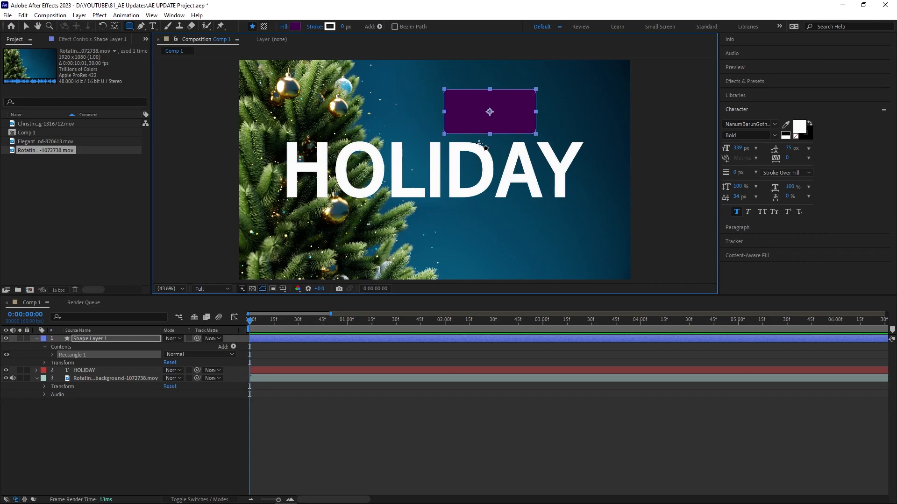
left_click(26, 26)
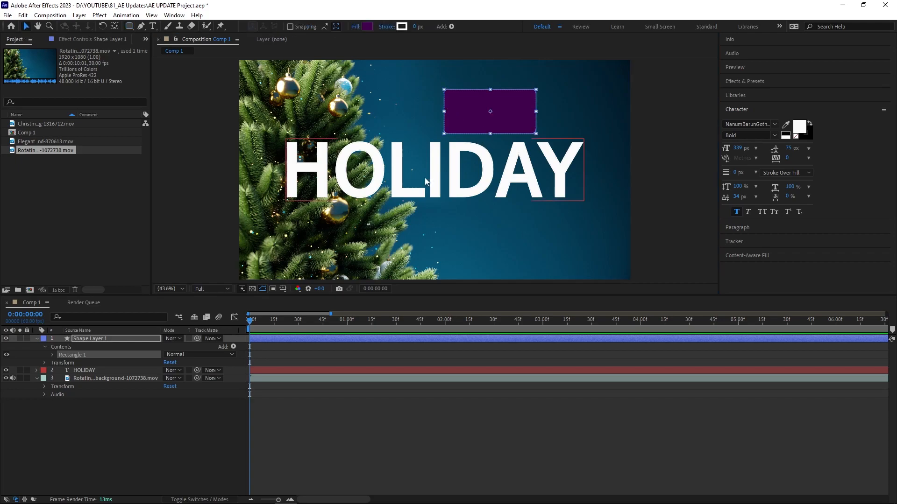
Try enlarging the HOLIDAY text beyond the frame edges and undo the scaling
left_click(407, 182)
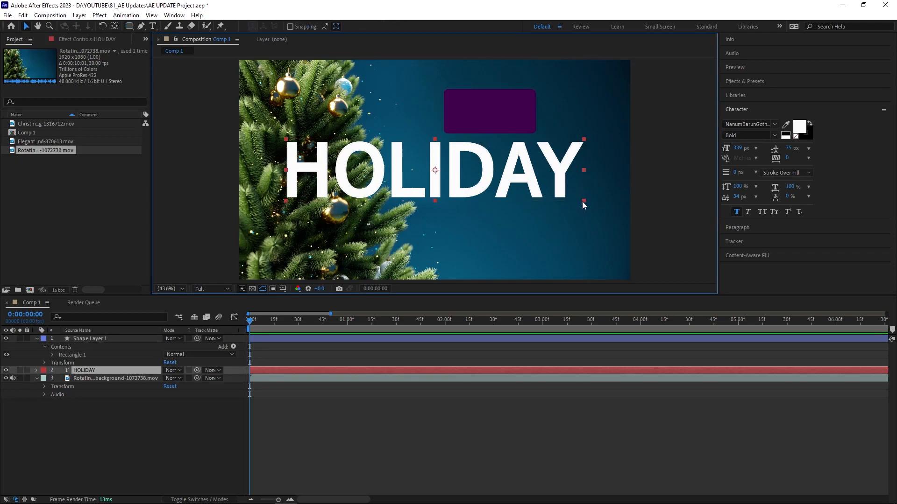
left_click_drag(583, 199, 729, 262)
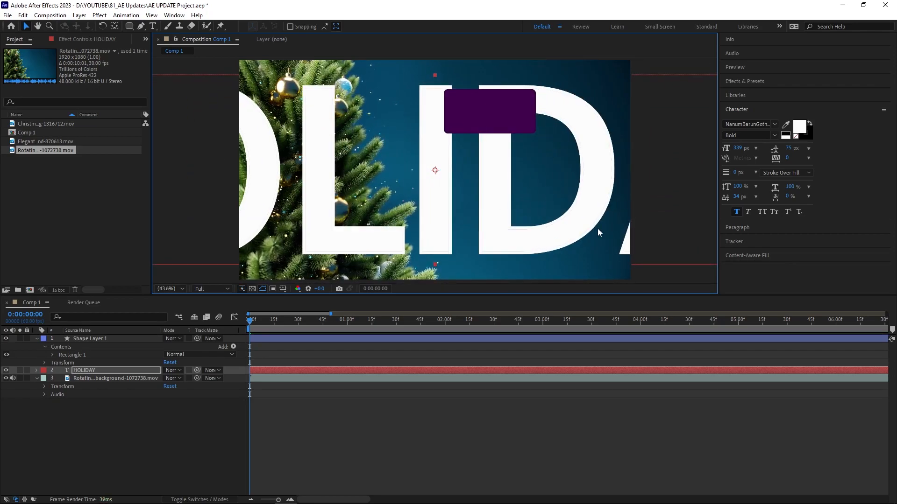
key("ctrl+z")
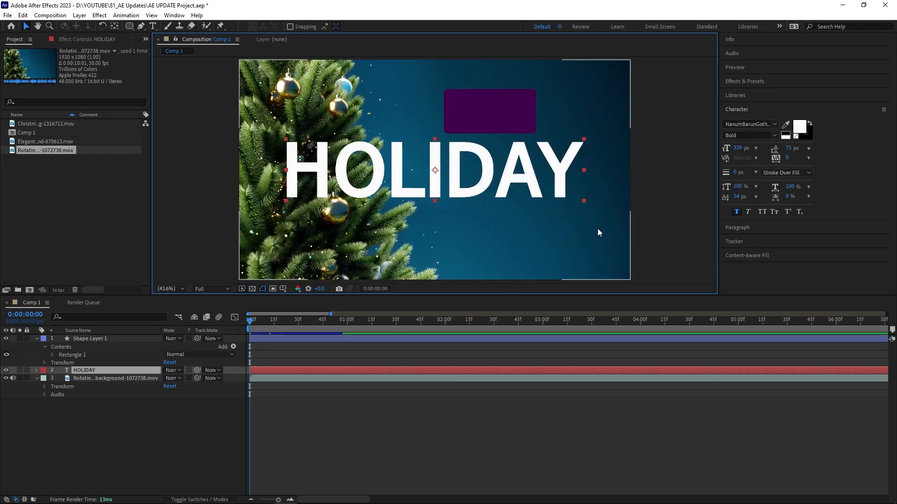
Undo the creation of the purple rounded rectangle shape layer and the centring of the HOLIDAY text, leaving all layers deselected
left_click(517, 114)
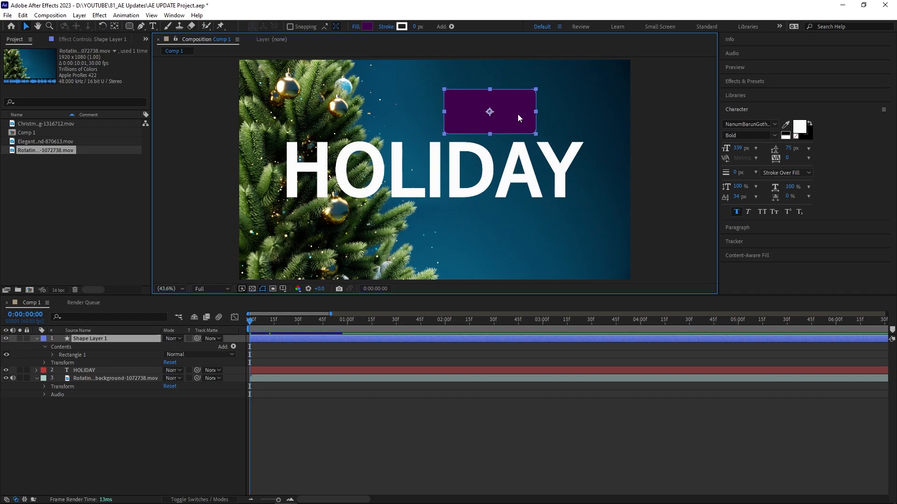
left_click(514, 186)
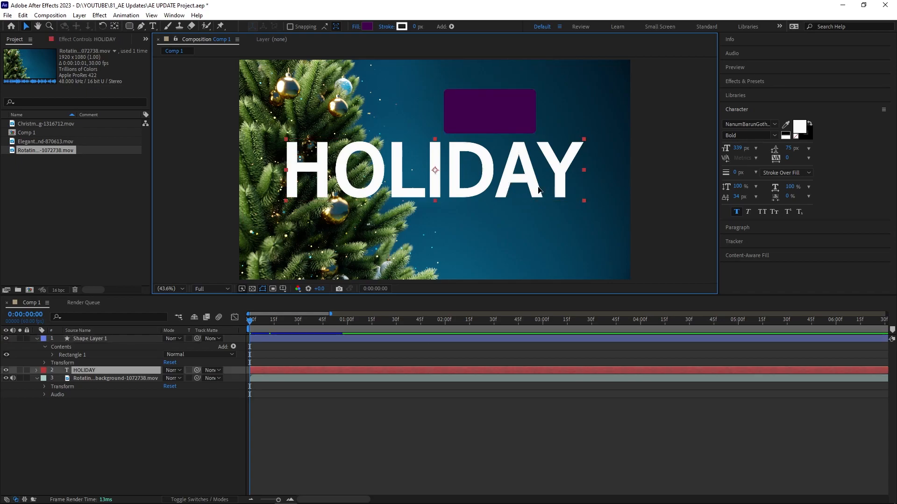
key("ctrl+z")
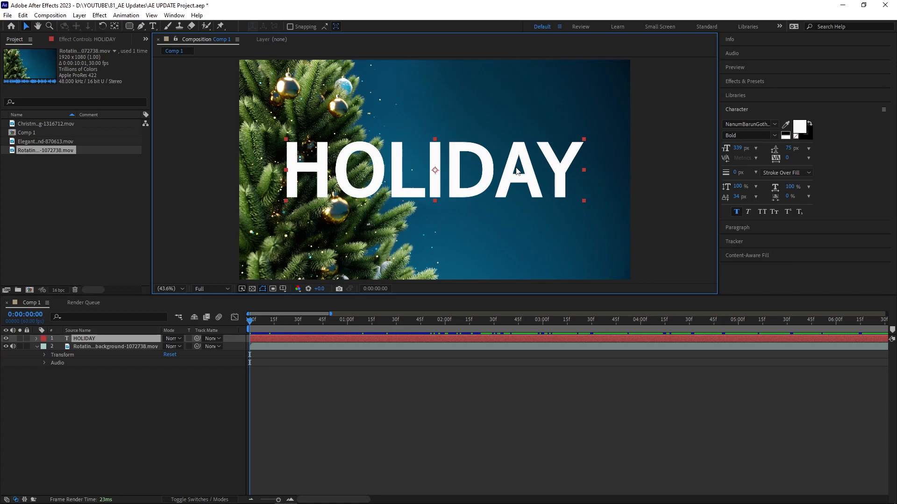
key("ctrl+z")
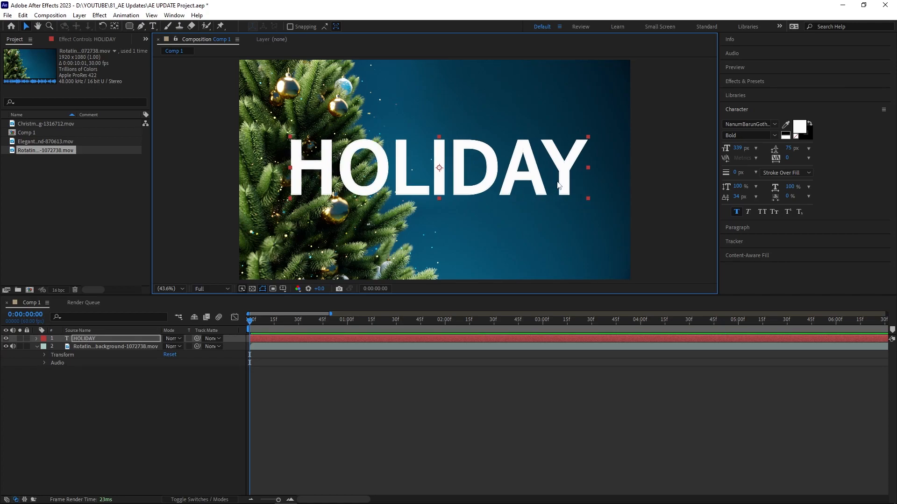
left_click(183, 384)
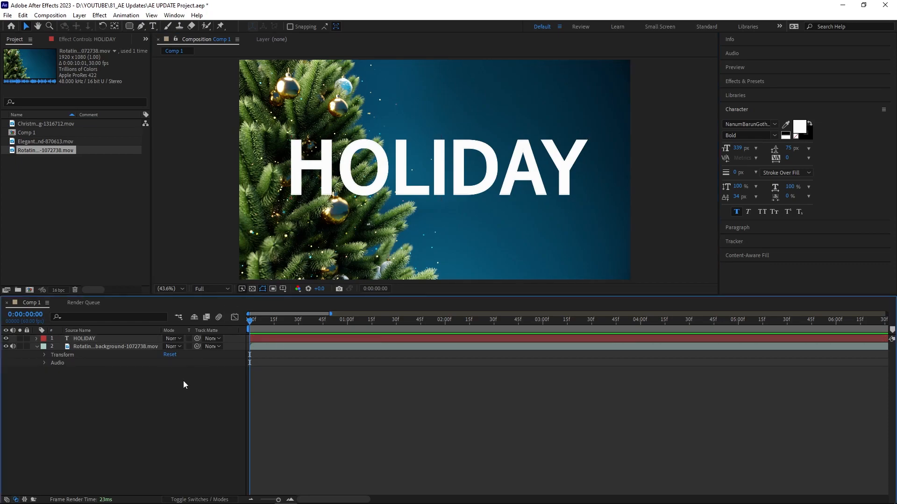
Show the Switches column in the timeline alongside the Modes column and hide it again
right_click(231, 329)
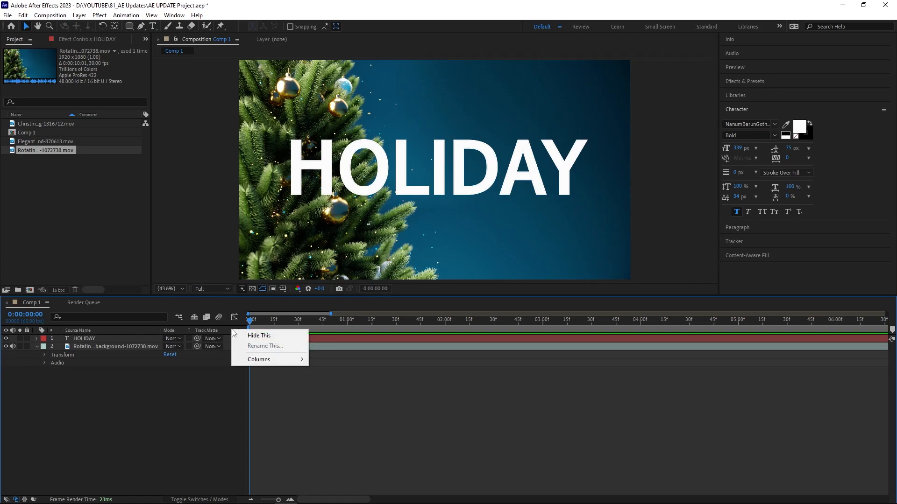
mouse_move(264, 363)
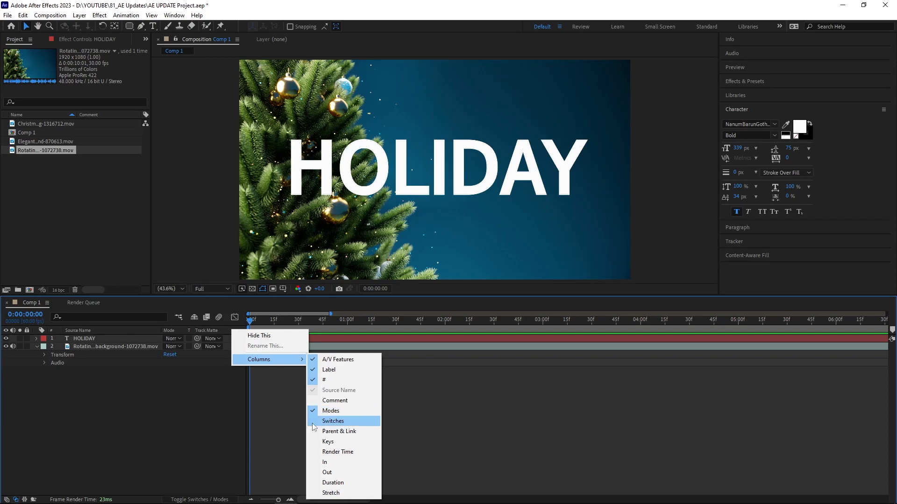
left_click(332, 420)
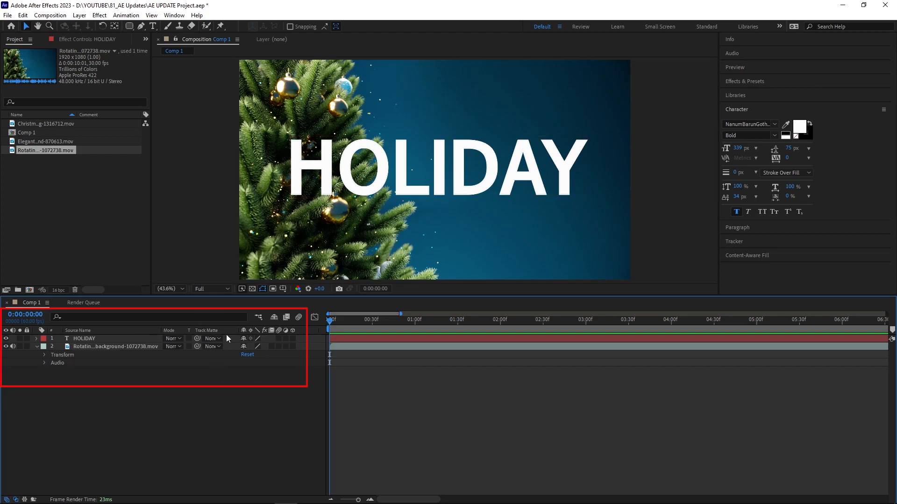
right_click(308, 331)
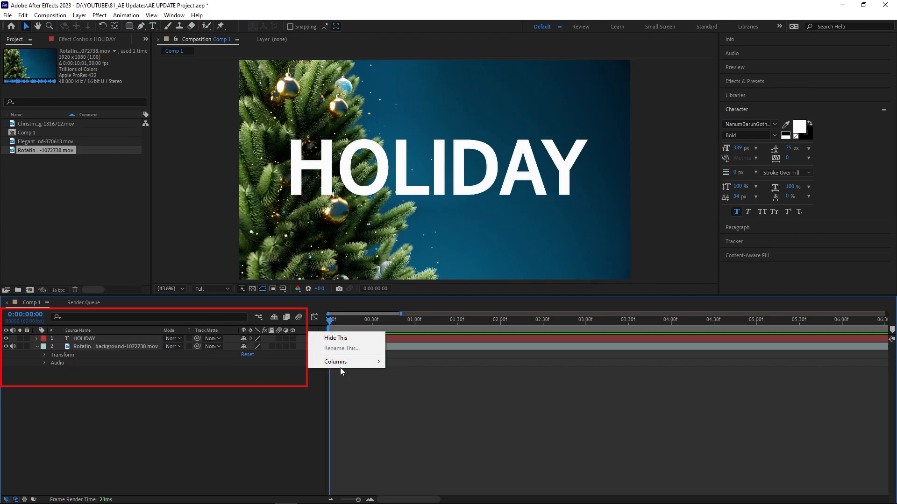
mouse_move(340, 368)
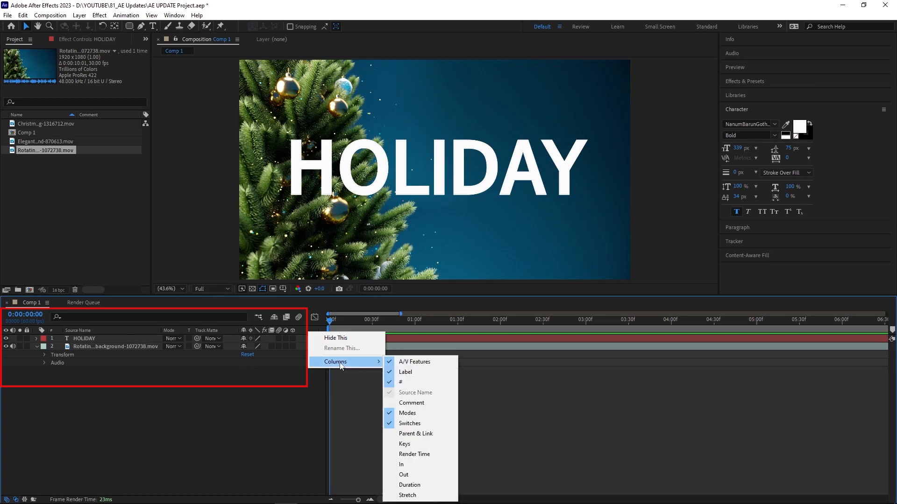
left_click(435, 424)
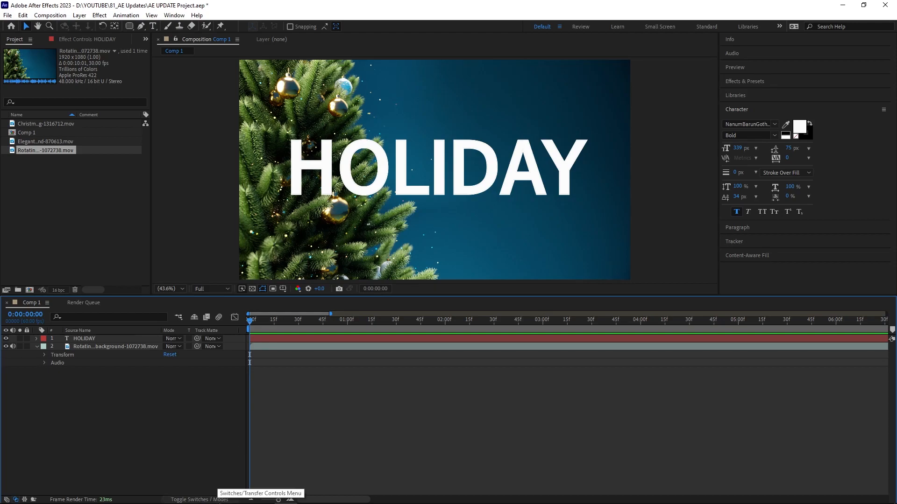
Toggle the timeline between its switches and modes columns and view the blending modes available for the HOLIDAY layer
left_click(221, 500)
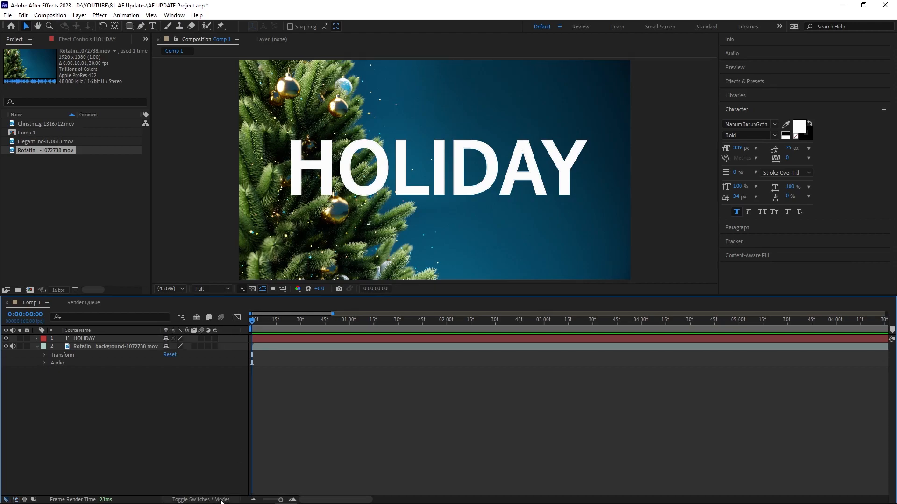
left_click(221, 500)
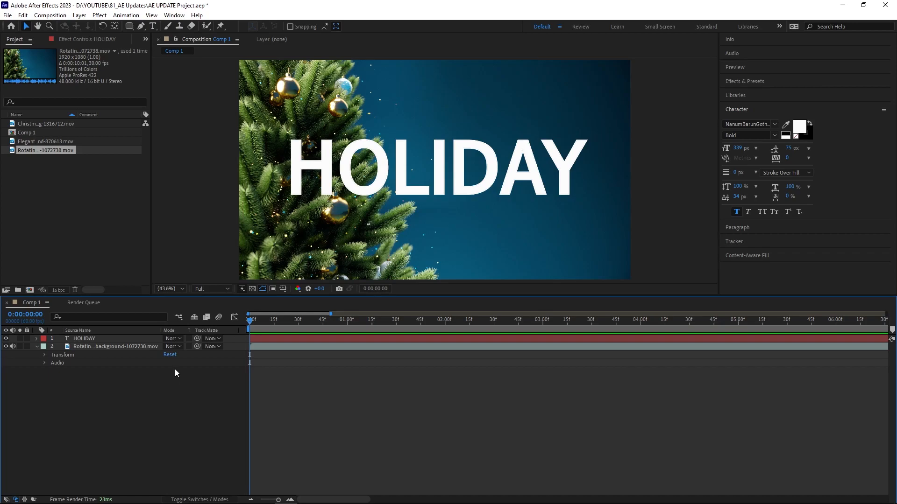
left_click(179, 338)
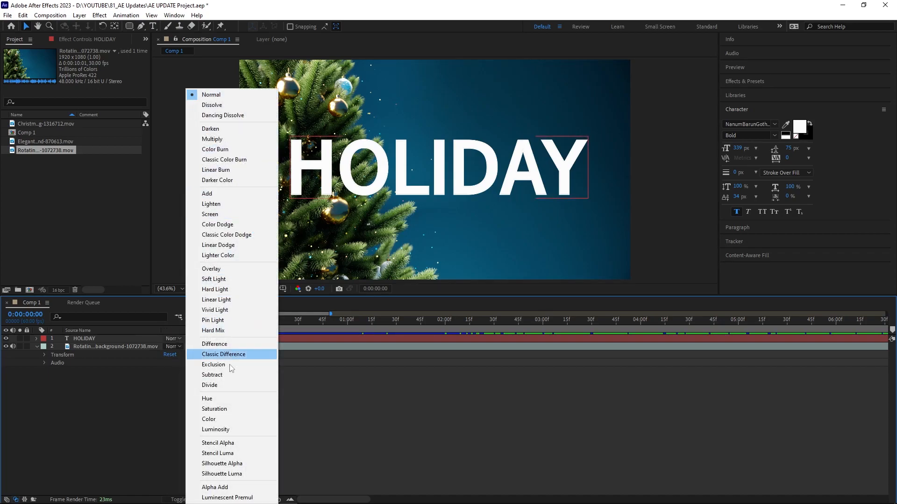
left_click(159, 402)
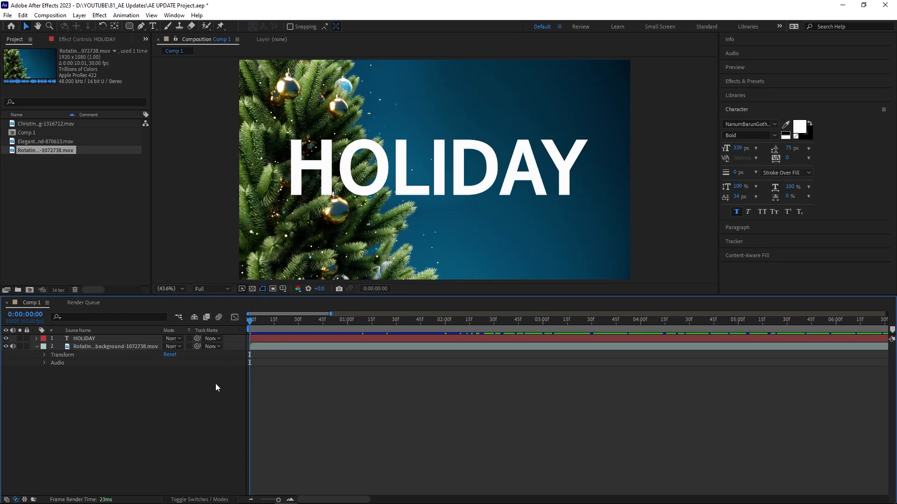
Set the HOLIDAY text layer as the track matte of the rotating Christmas tree background layer
left_click(216, 347)
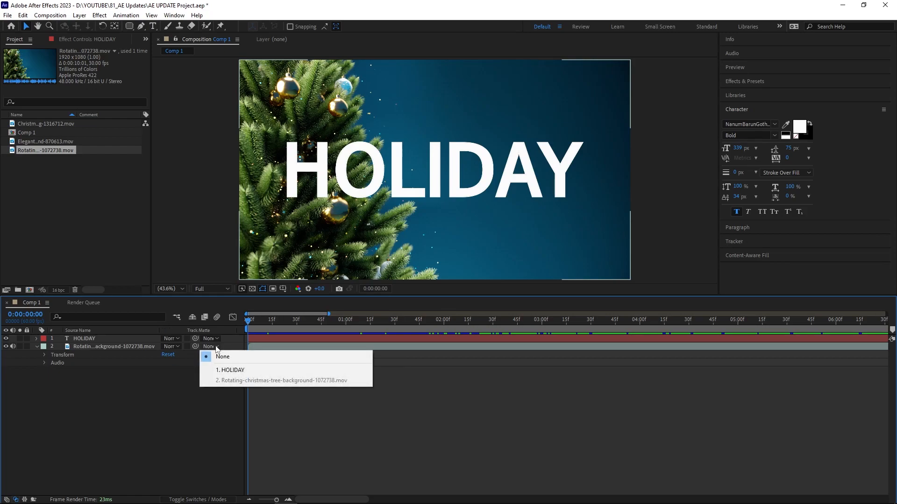
left_click(239, 370)
left_click(94, 338)
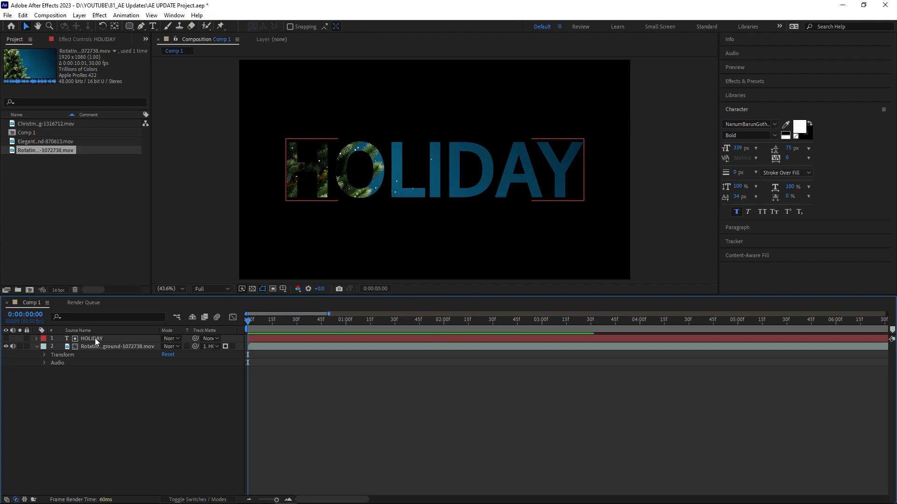
left_click(111, 347)
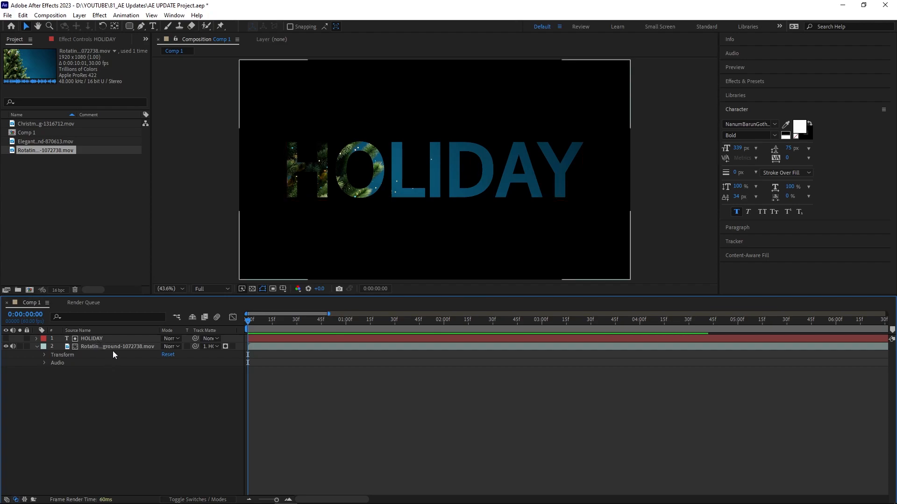
left_click(107, 340)
left_click(142, 371)
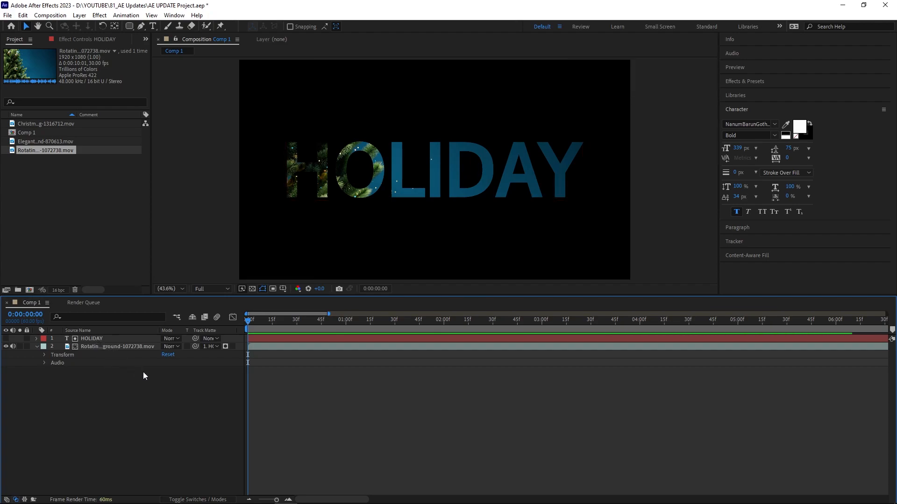
Move the HOLIDAY matte layer below the tree background layer and widen the timeline's Mode and Track Matte columns
left_click(95, 339)
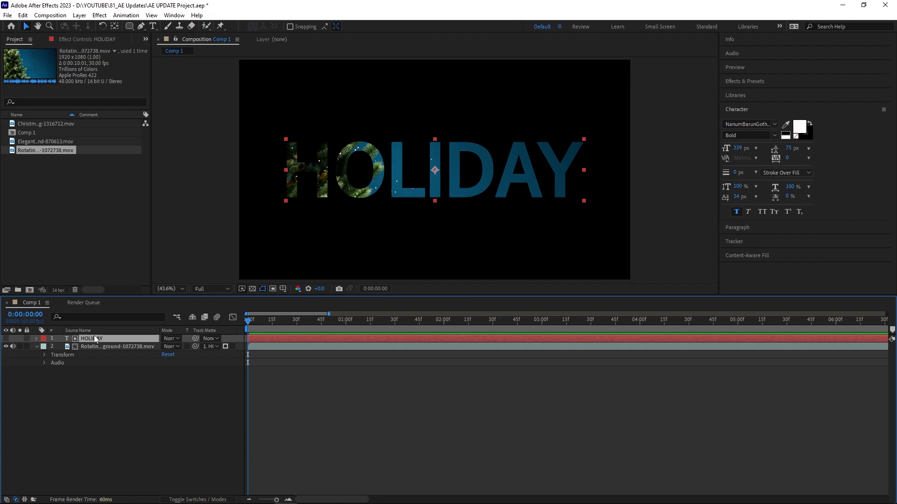
left_click_drag(95, 339, 94, 351)
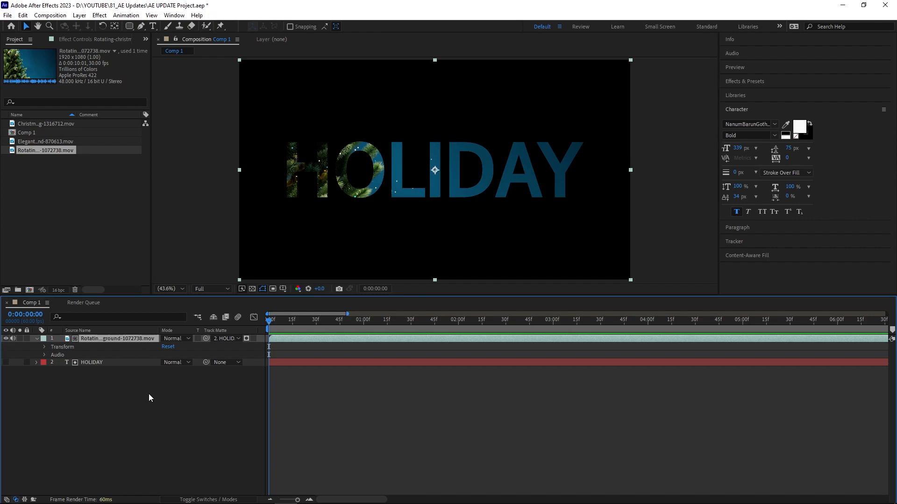
left_click_drag(259, 337, 380, 347)
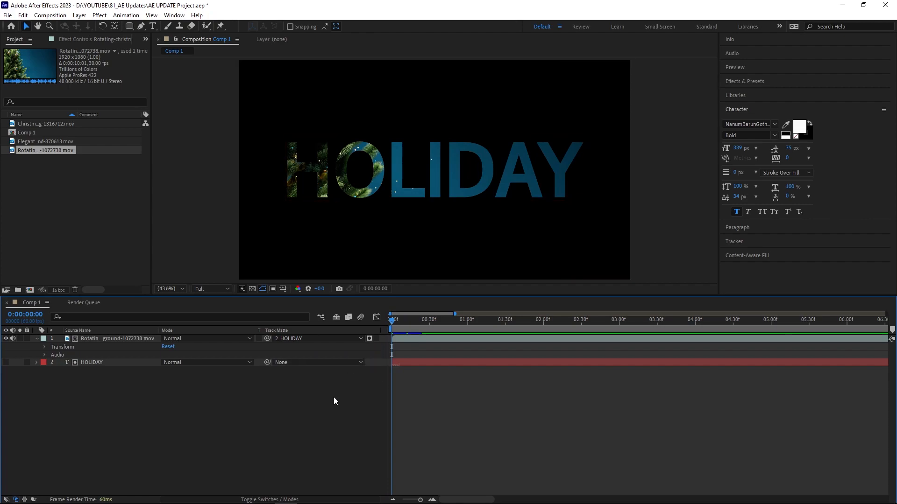
Invert the track matte on the tree background layer and turn the inversion off again
left_click(376, 341)
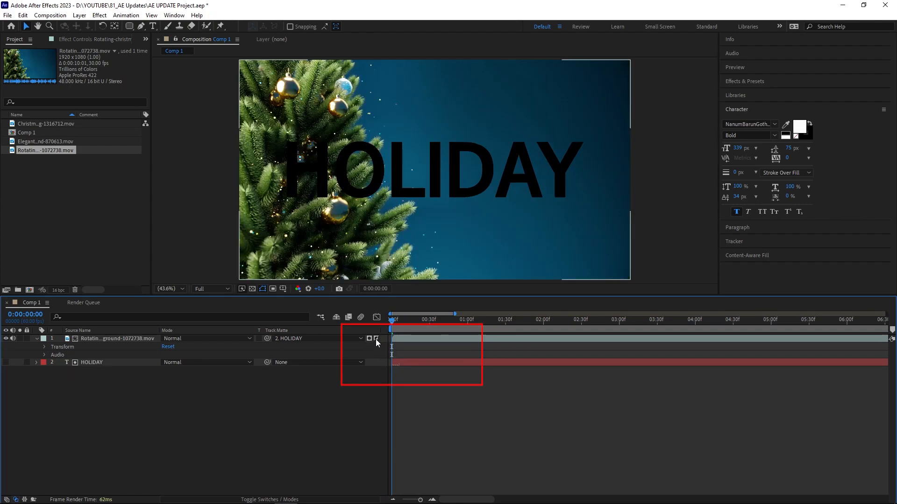
left_click(376, 339)
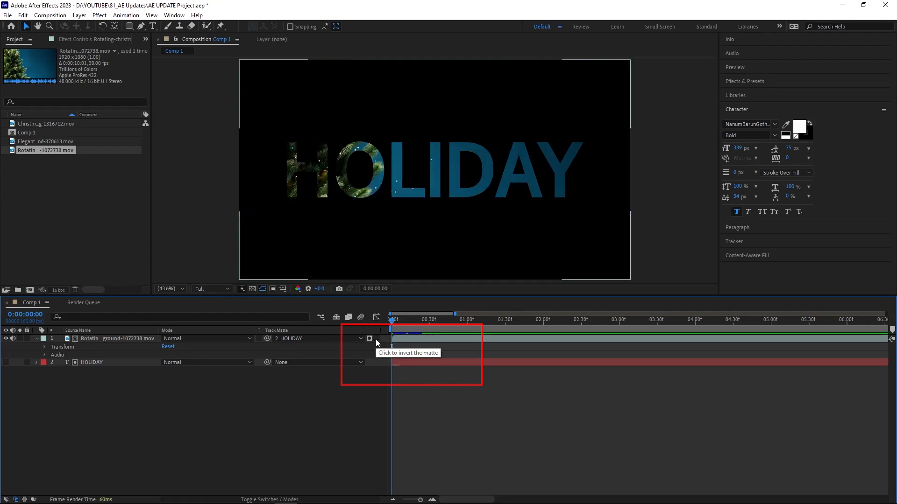
Move the HOLIDAY layer back above the tree background layer and delete it
left_click_drag(90, 363, 88, 336)
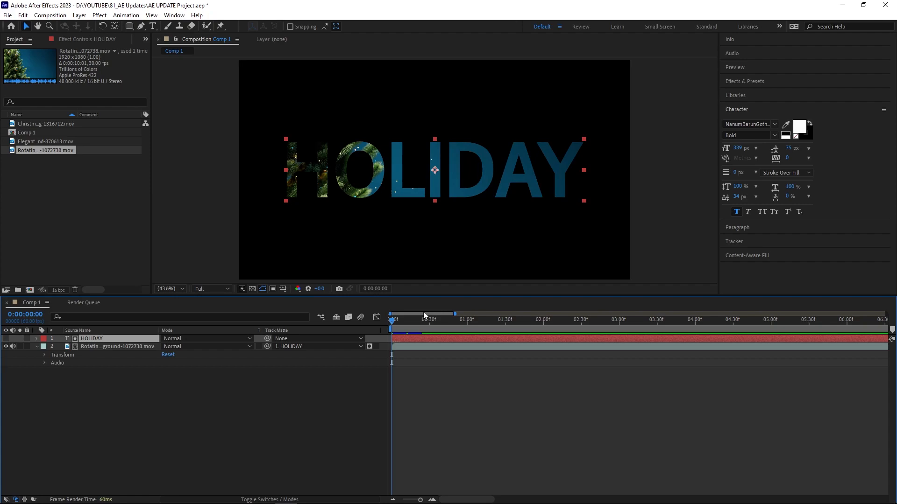
mouse_move(113, 338)
left_mouse_down()
mouse_move(93, 373)
mouse_move(97, 339)
left_mouse_up()
key("Delete")
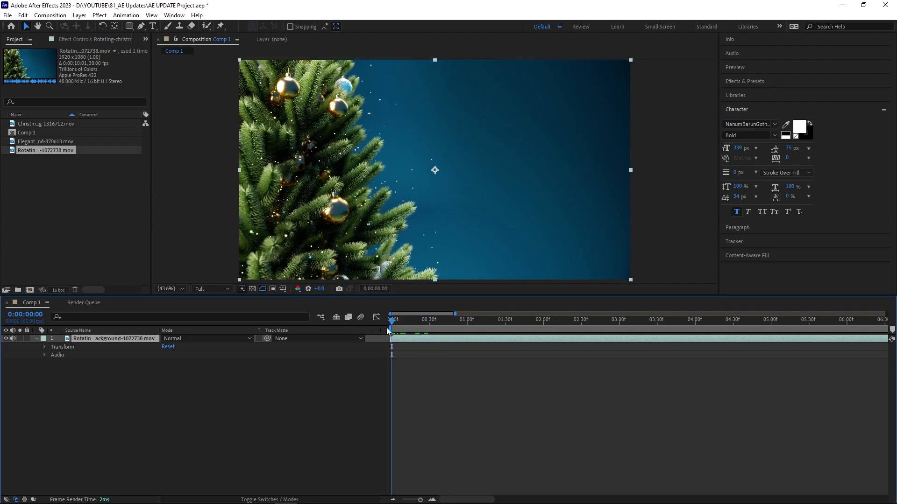
mouse_move(392, 326)
left_mouse_down()
mouse_move(421, 326)
mouse_move(375, 330)
left_mouse_up()
Add the Elegant holiday background clip to Comp 1 as the top layer above the tree background
left_click(14, 144)
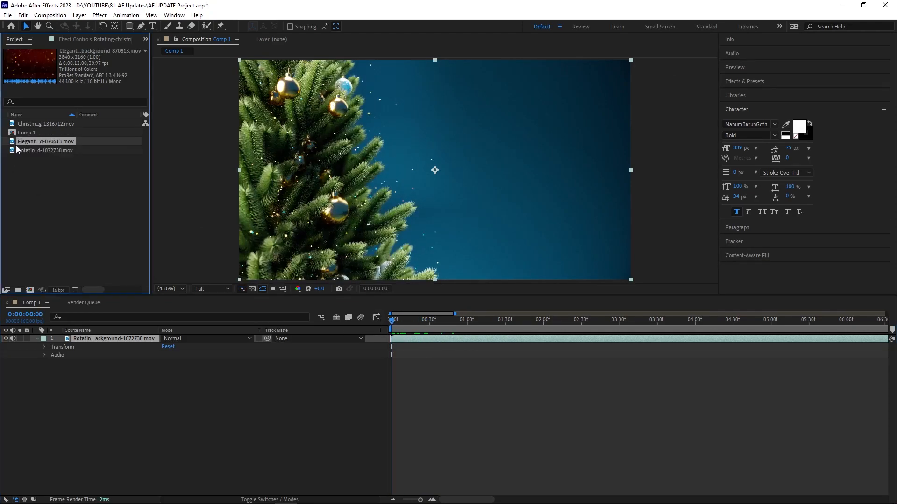
left_click_drag(14, 145, 256, 362)
left_click_drag(89, 361, 86, 336)
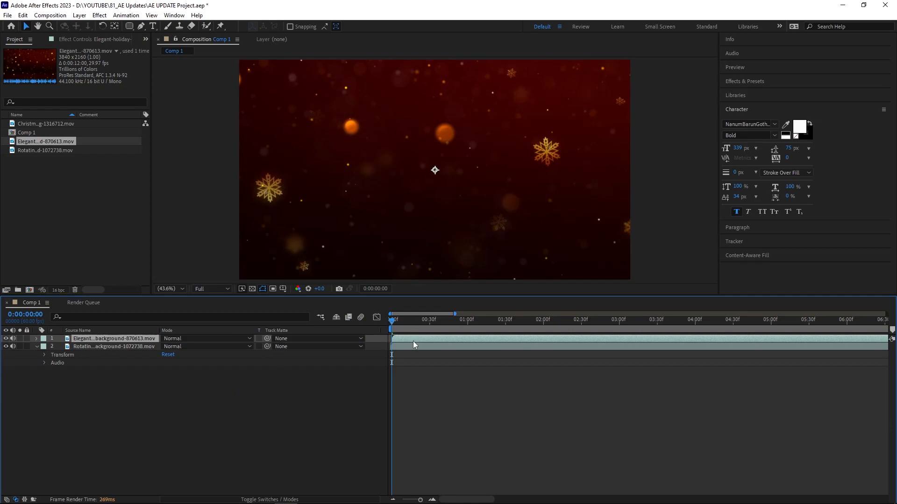
Scale the Elegant holiday background layer to 50% and shift it to cover the right half of the frame
key("s")
left_click_drag(174, 346, 159, 354)
left_click_drag(388, 164, 569, 165)
Add the Christmas candles clip as the top layer and position it, slightly enlarged, over the lower half of the frame
mouse_move(45, 123)
left_mouse_down()
mouse_move(192, 388)
mouse_move(164, 328)
mouse_move(145, 399)
mouse_move(114, 335)
left_mouse_up()
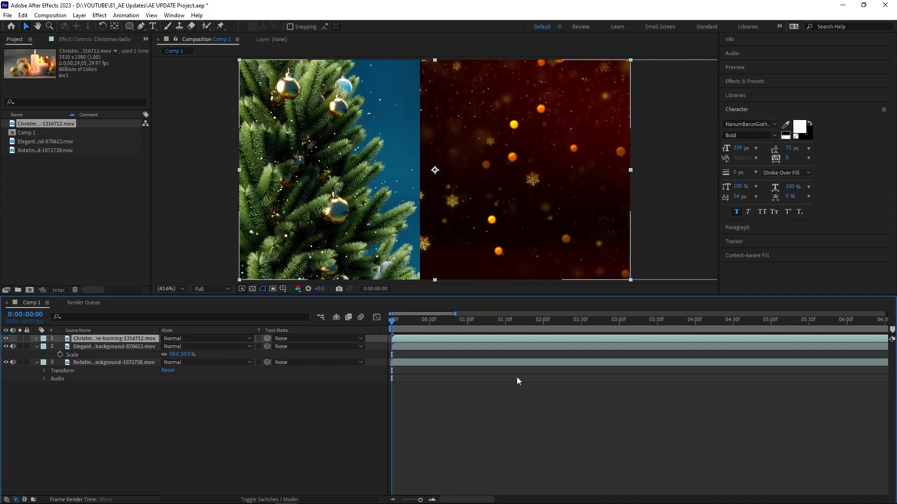
left_click_drag(504, 119, 537, 215)
left_click_drag(239, 153, 228, 149)
left_click_drag(463, 206, 463, 214)
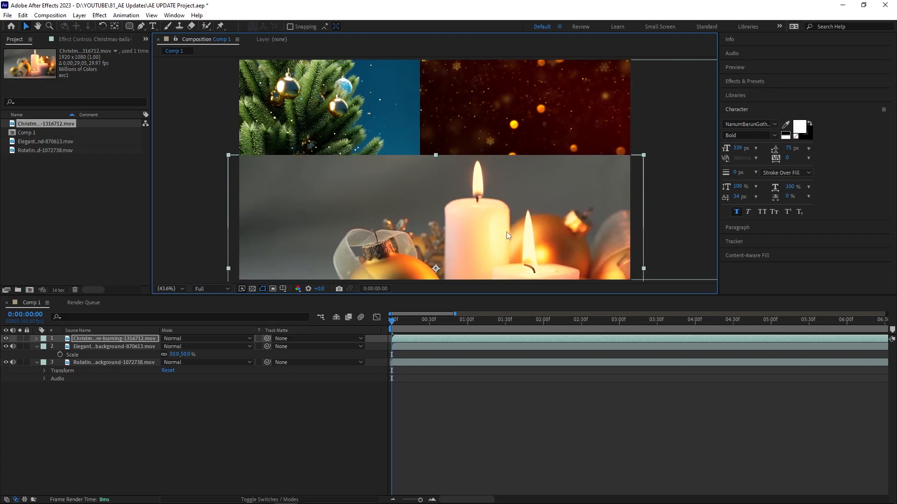
left_click_drag(541, 226, 540, 212)
Draw a rounded rectangle mask around the visible lower part of the candles layer and set its Mask Feather to 138 pixels
left_click(130, 26)
left_click_drag(219, 158, 656, 292)
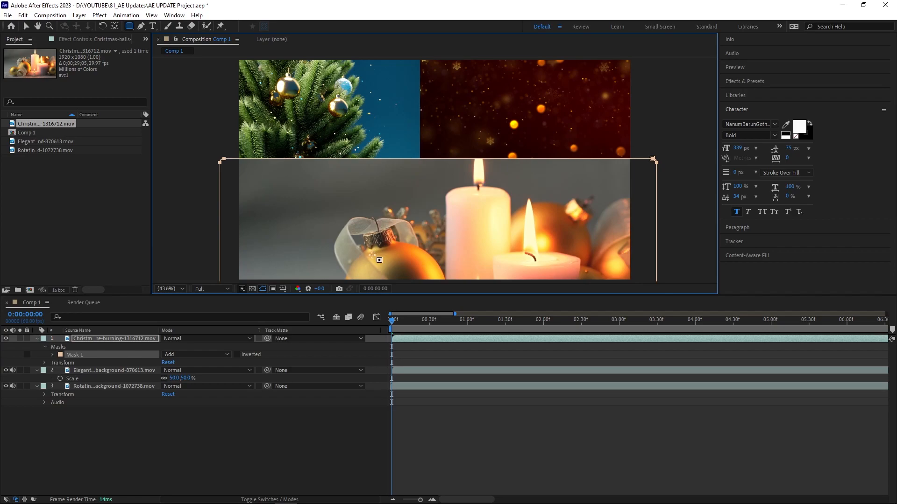
left_click(53, 355)
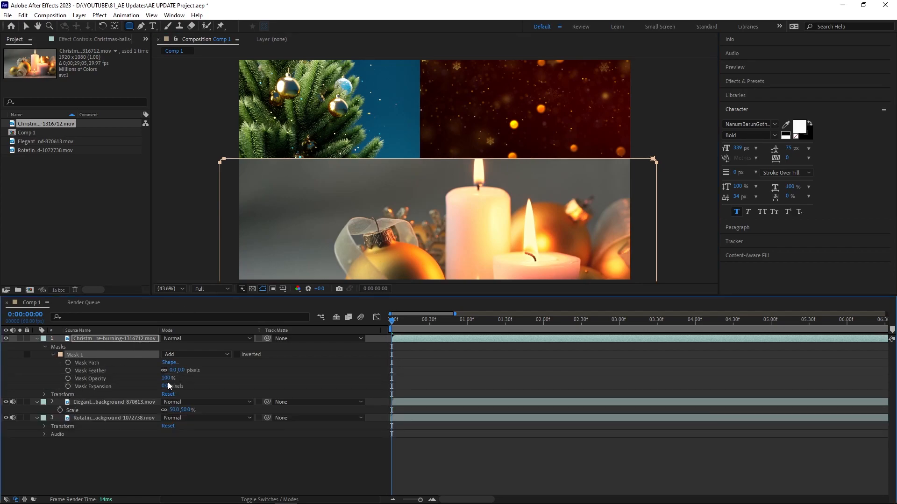
left_click_drag(173, 370, 231, 369)
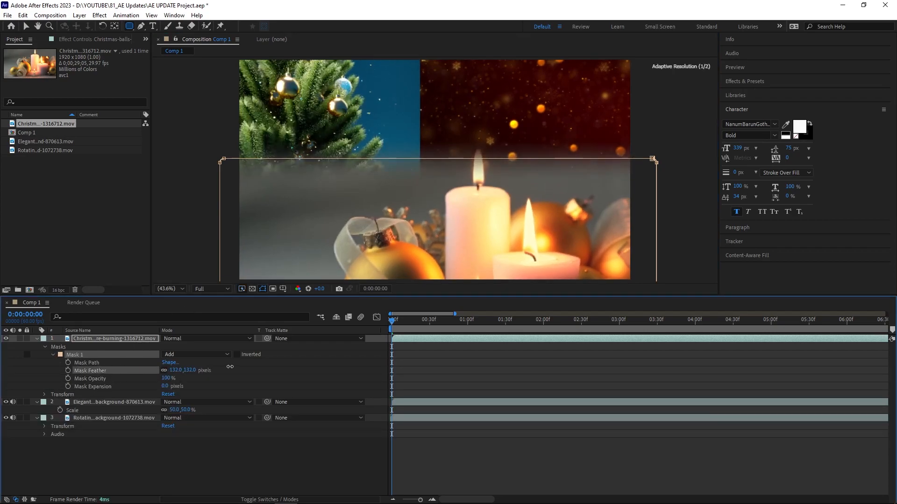
left_click(25, 26)
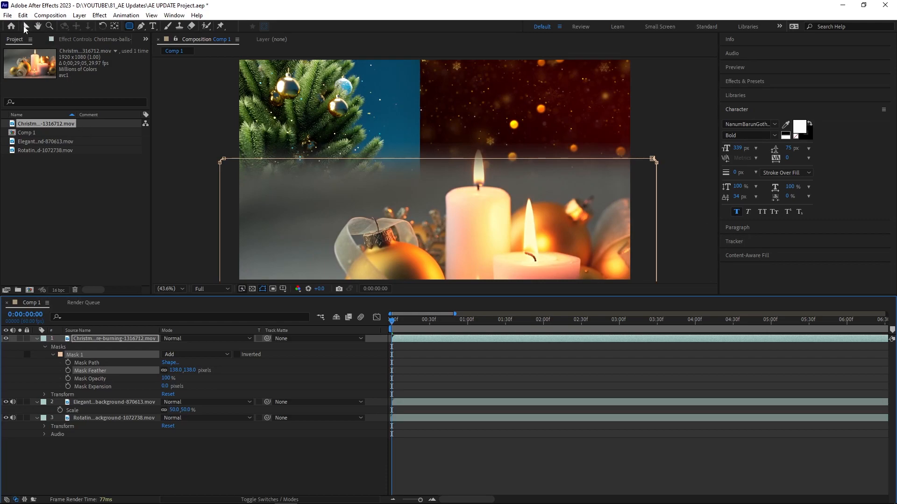
left_click(130, 237)
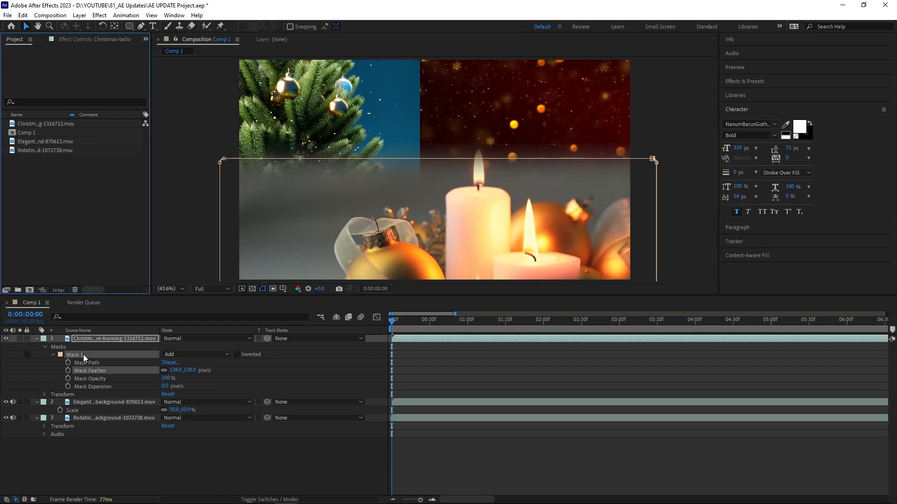
Add a HOLIDAY text layer above the clips, center its anchor point in the text, and center it in the frame
left_click(37, 339)
left_click(702, 427)
left_click(154, 26)
left_click(329, 175)
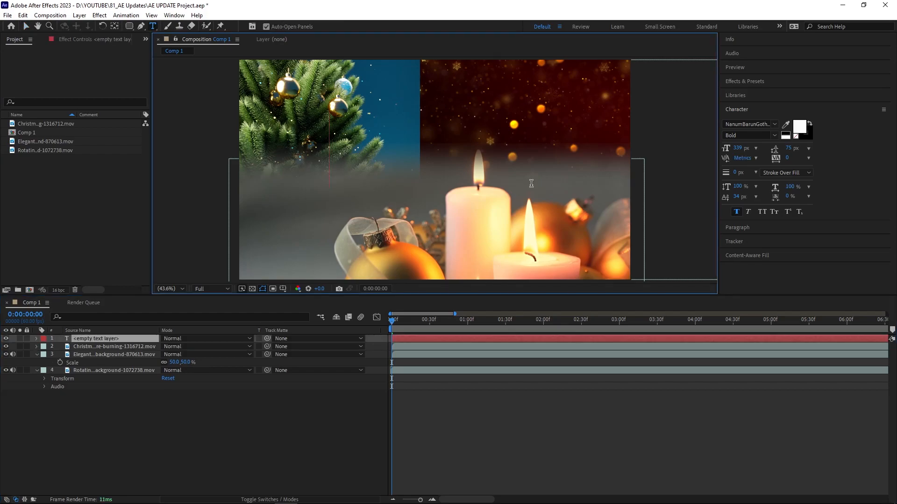
type("H")
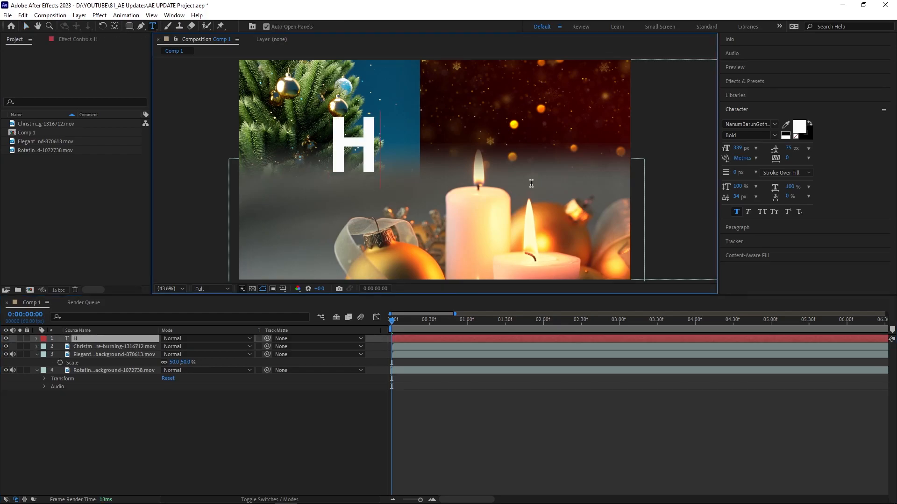
type("OLIDAY")
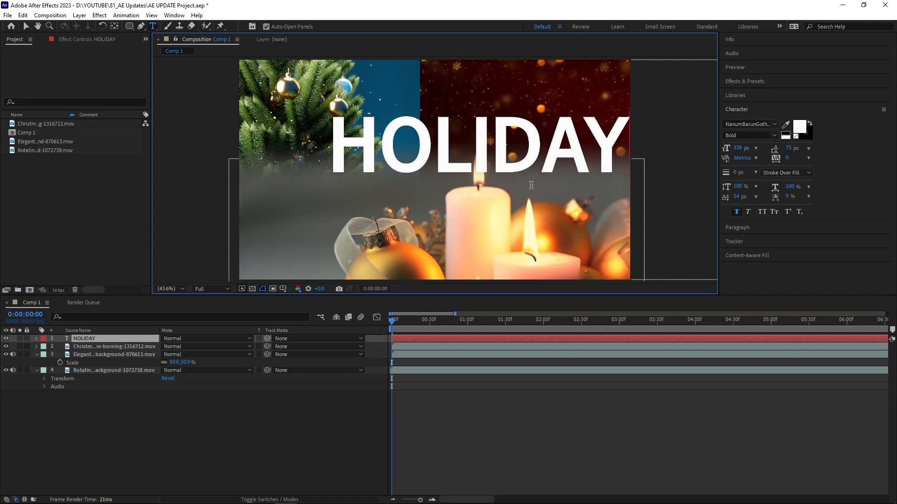
key("ctrl+Return")
key("ctrl+alt+Home")
key("ctrl+Home")
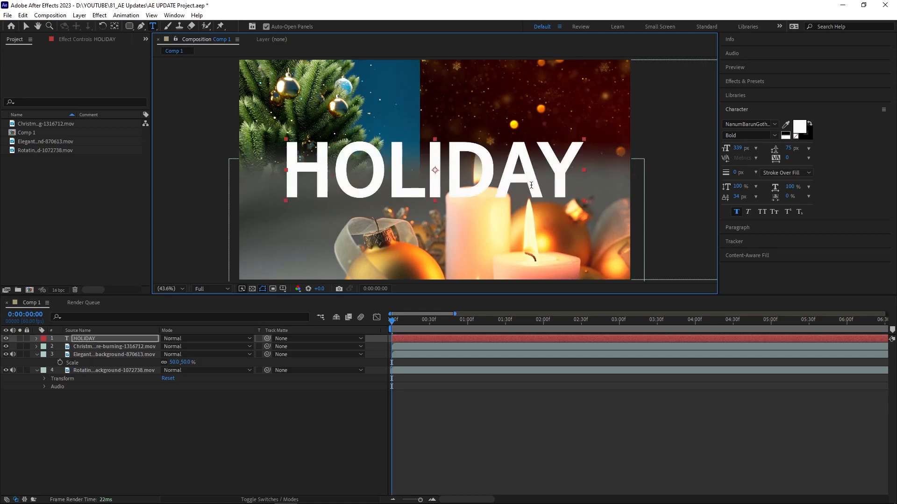
Assign the HOLIDAY text layer as the track matte of the candles, Elegant background and rotating tree layers together
left_click(89, 347)
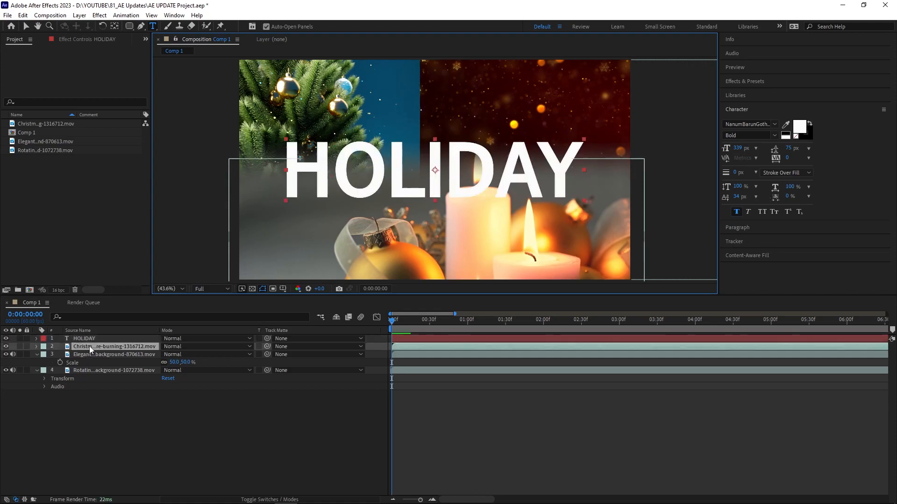
left_click(93, 355, "ctrl")
left_click(96, 370, "ctrl")
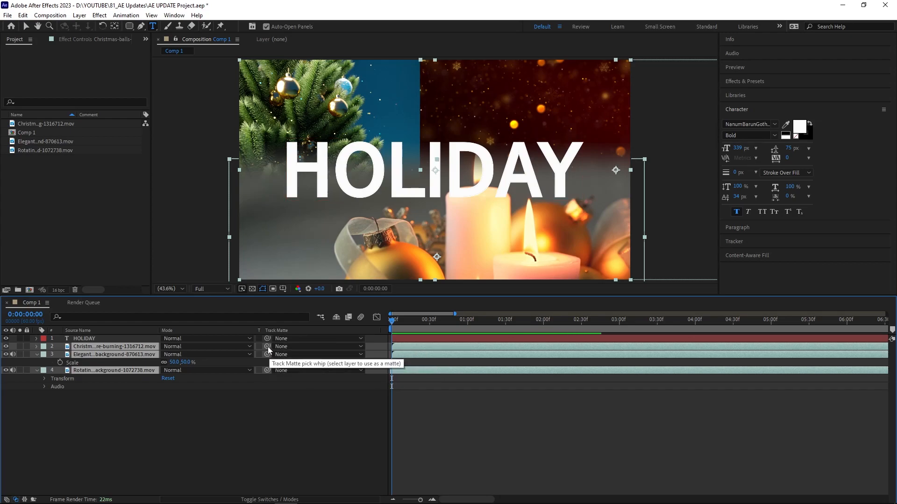
mouse_move(267, 347)
left_mouse_down()
mouse_move(84, 332)
mouse_move(92, 336)
left_mouse_up()
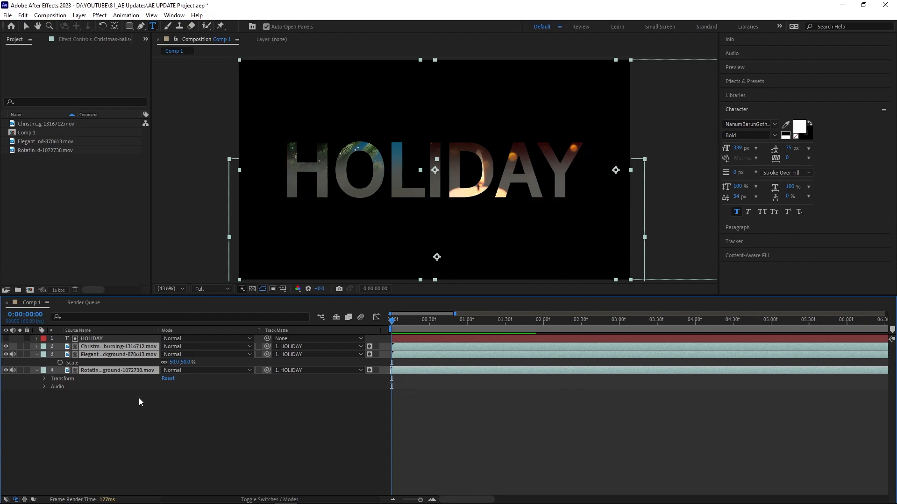
left_click(130, 410)
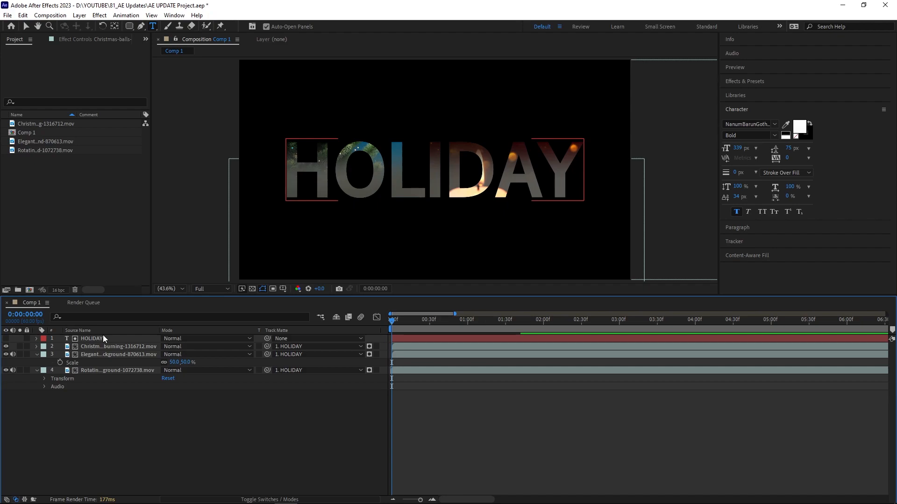
Set the rotating tree background layer's track matte to None
left_click(301, 371)
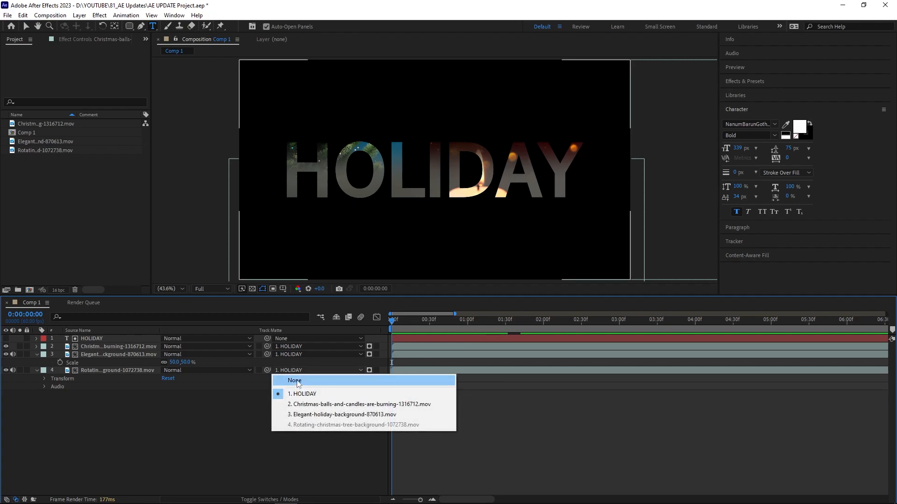
left_click(297, 380)
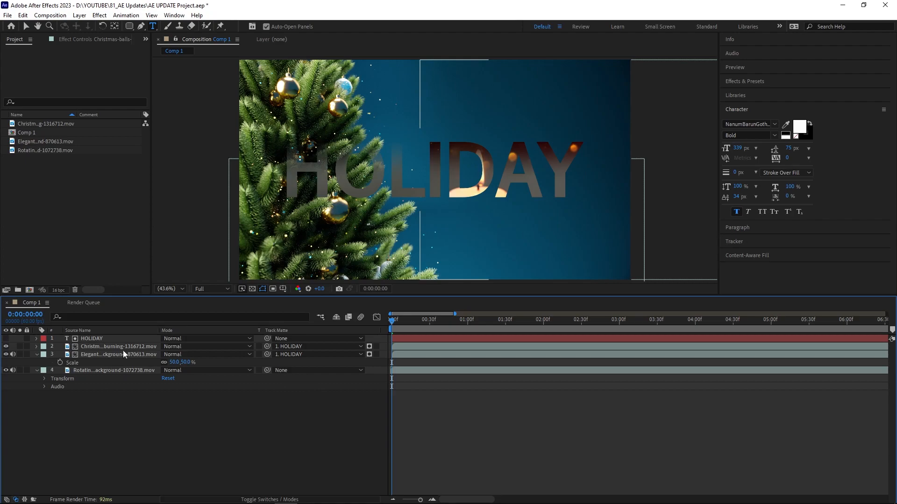
Shift the candles clip behind the letters IDAY and the Elegant background behind HOL, and preview the animated text fill
key("v")
left_click(108, 348)
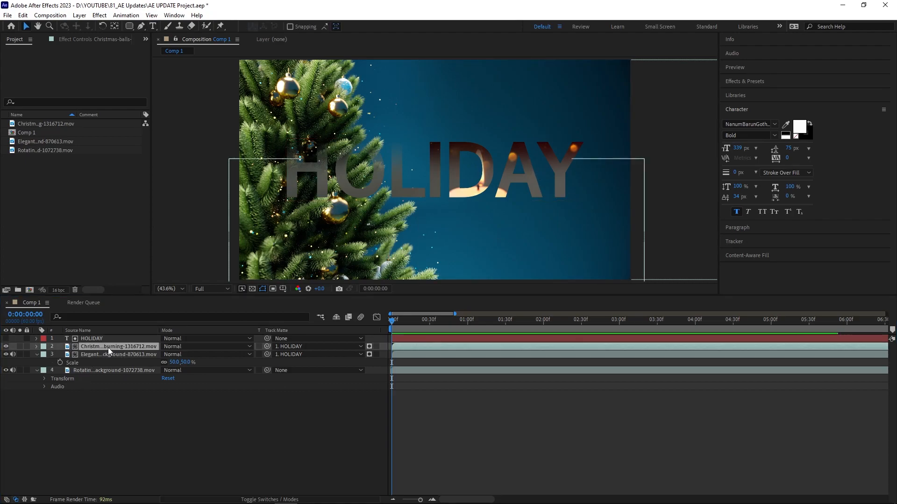
left_click_drag(233, 223, 423, 163)
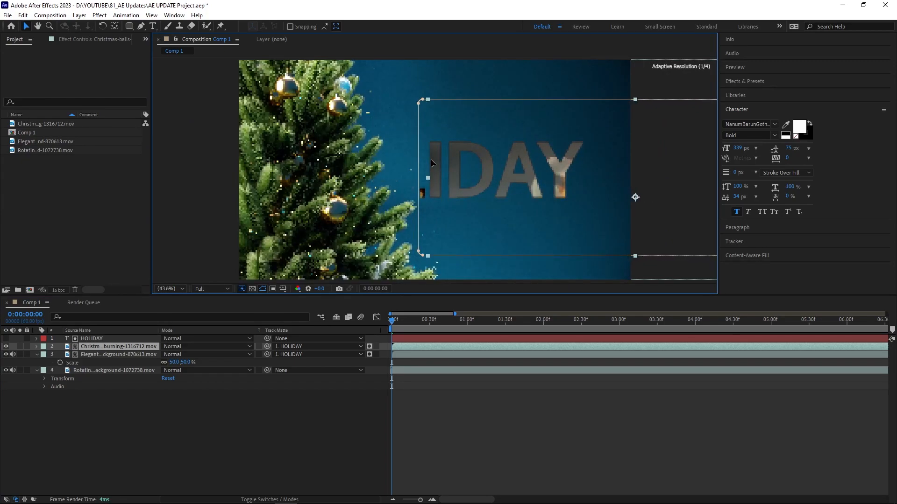
left_click(112, 354)
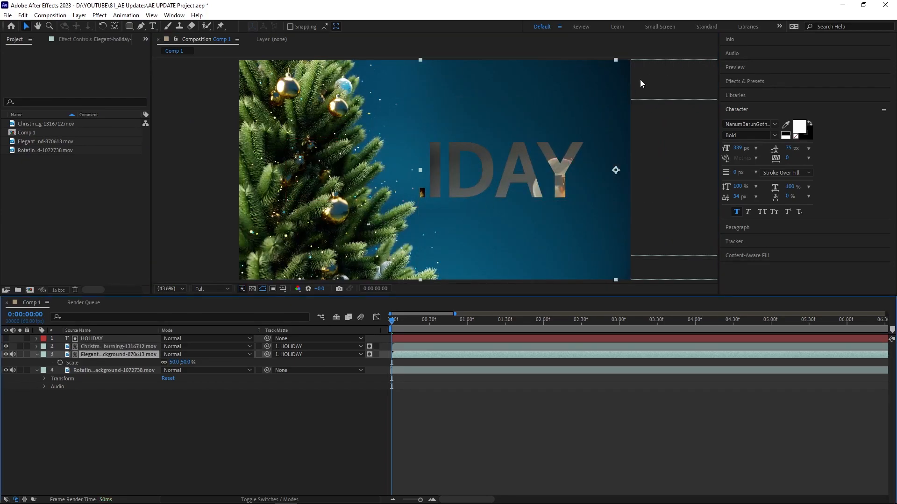
left_click_drag(653, 78, 478, 88)
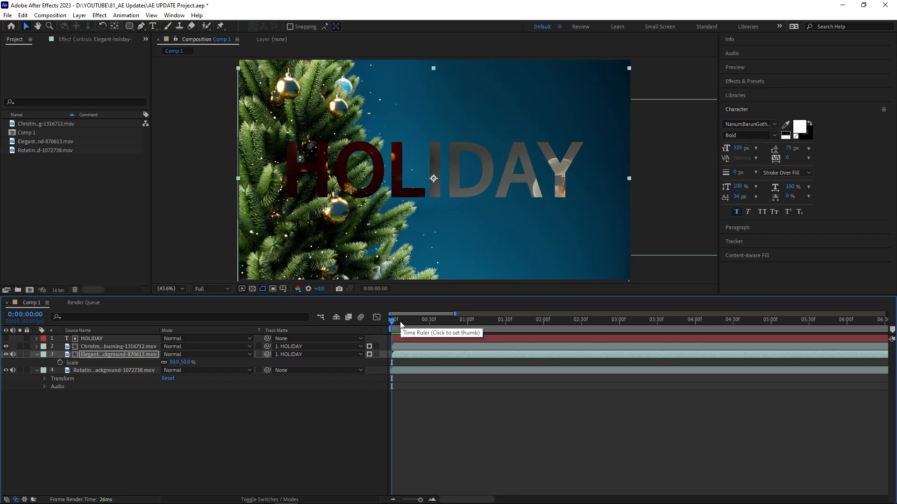
key("space")
left_click(579, 480)
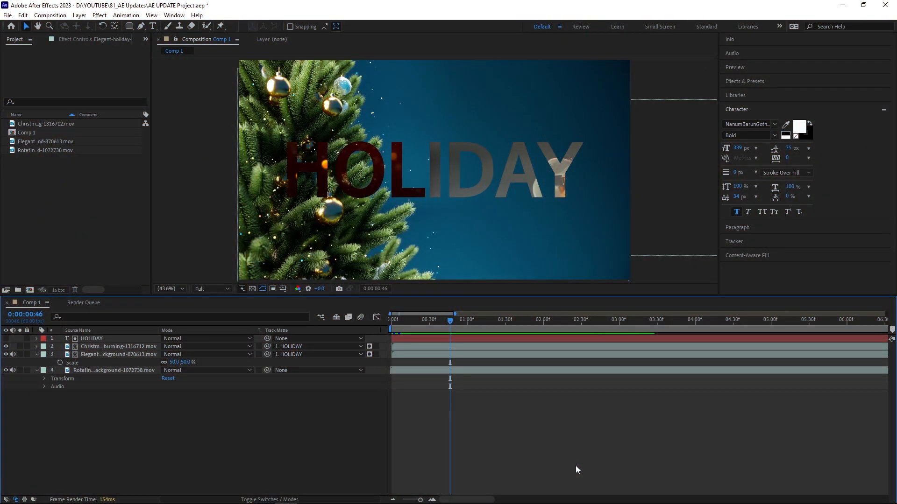
Delete the candles, Elegant background and rotating tree layers from Comp 1
left_click(128, 347)
left_click(126, 355, "ctrl")
left_click(124, 368, "ctrl")
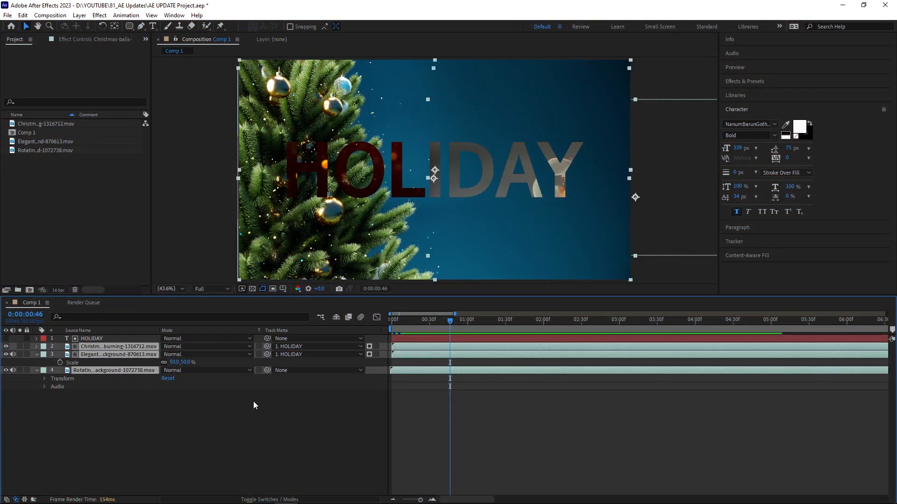
key("Delete")
Return to the first frame and move the HOLIDAY text higher in the composition
left_click(69, 338)
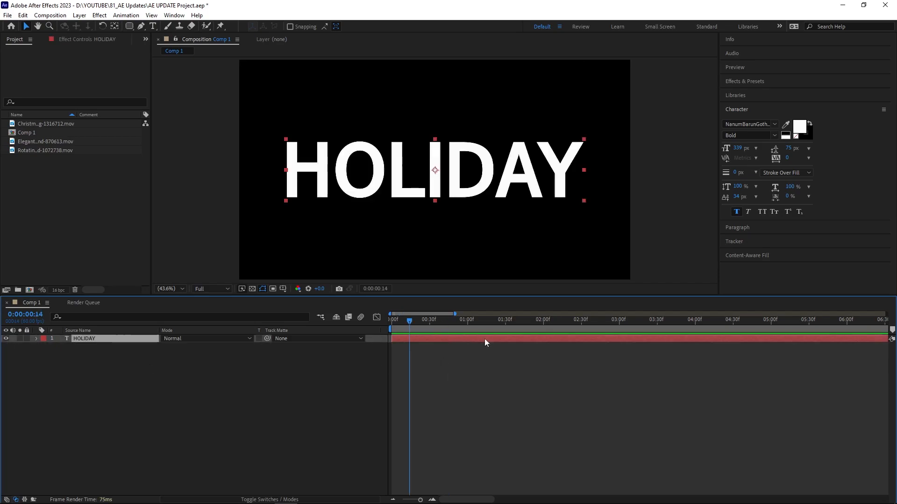
left_click_drag(434, 322, 391, 325)
left_click_drag(432, 189, 431, 163)
Add a 2023 text layer just below HOLIDAY and enlarge its font size to 502 px
left_click(152, 26)
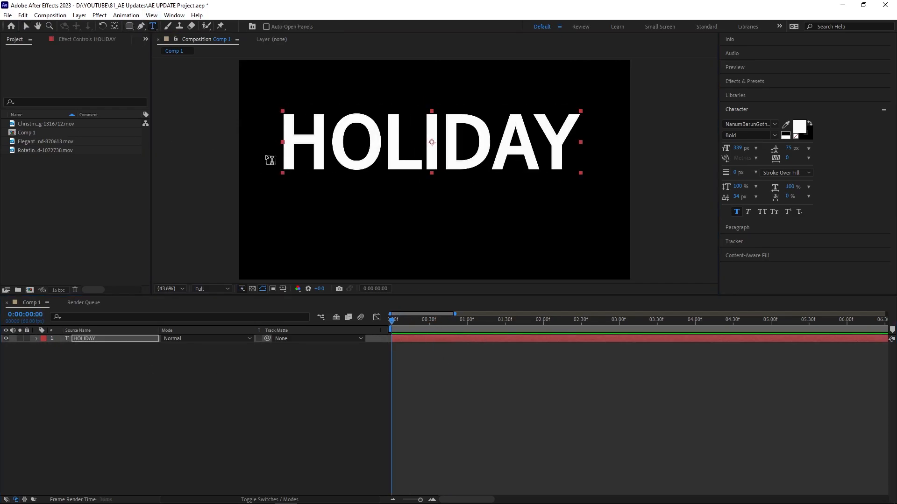
left_click(347, 226)
type("2023")
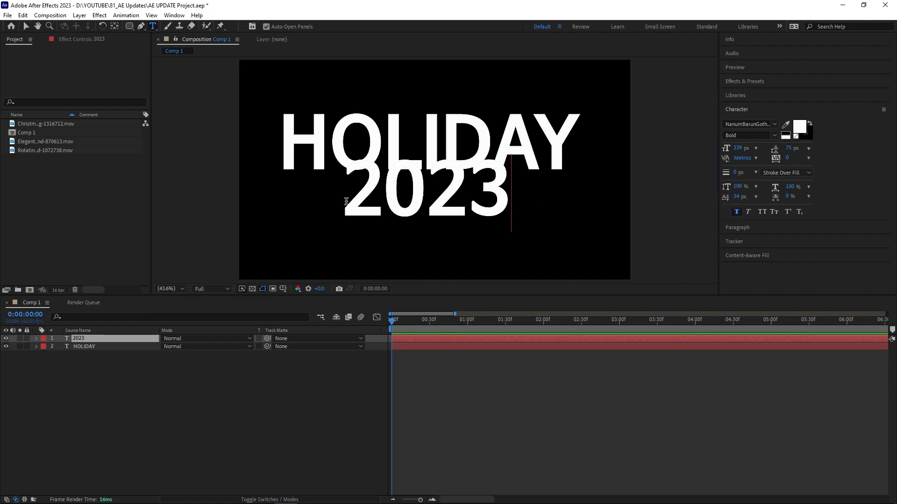
double_click(516, 205)
left_click_drag(738, 149, 814, 150)
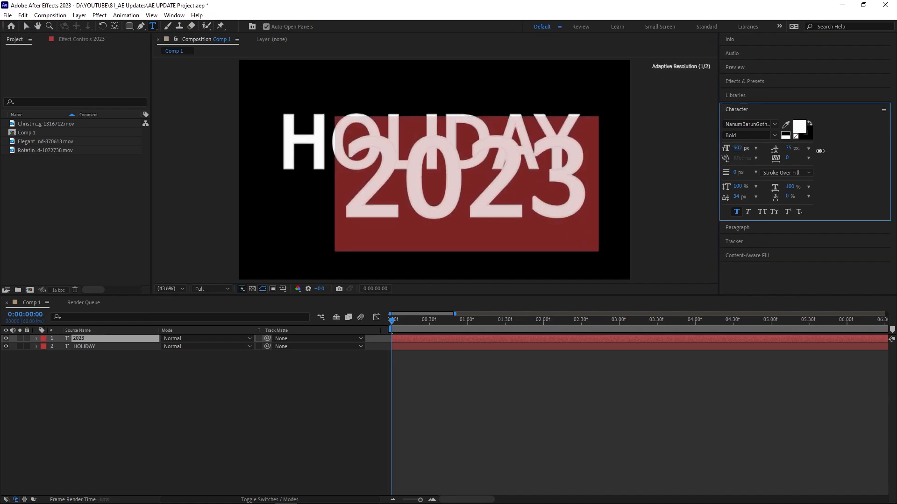
Offset the two texts so HOLIDAY sits near the frame's left edge and 2023 overlaps its right part
left_click(26, 26)
left_click_drag(315, 139, 283, 127)
left_click_drag(446, 212, 461, 202)
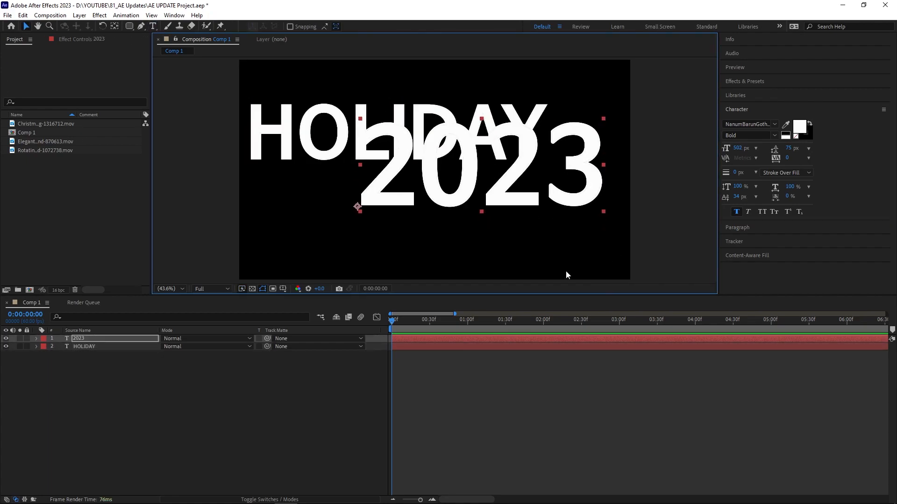
Set the HOLIDAY text's fill color to turquoise 13C3CE
left_click(306, 146)
left_click(799, 126)
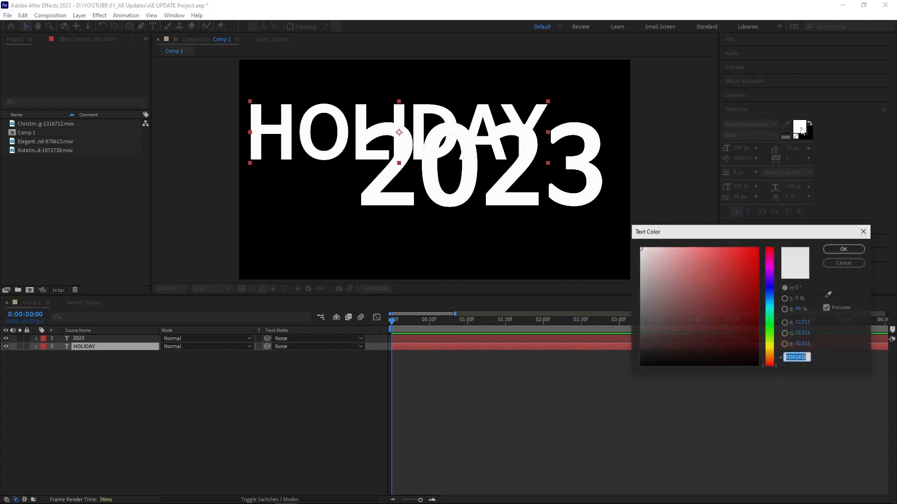
left_click(769, 306)
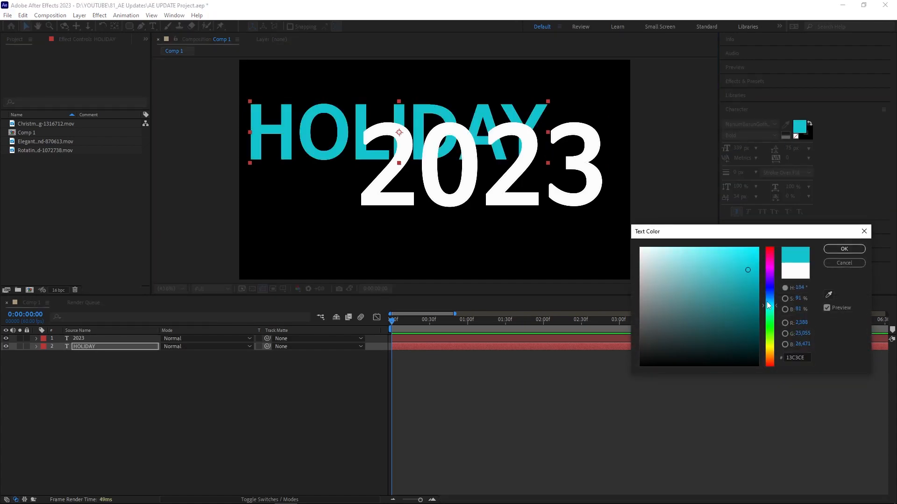
left_click(844, 249)
Set the 2023 text's fill color to purple A308CA
left_click(581, 200)
left_click(801, 126)
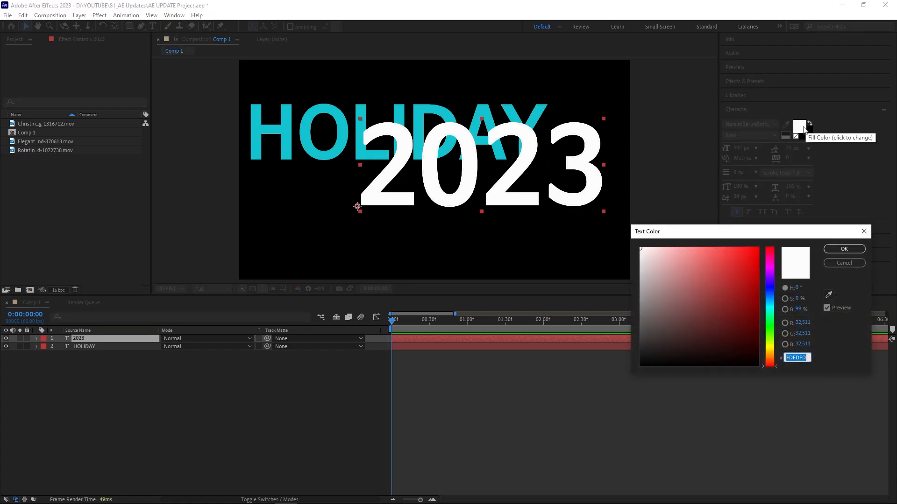
left_click(753, 272)
left_click(769, 271)
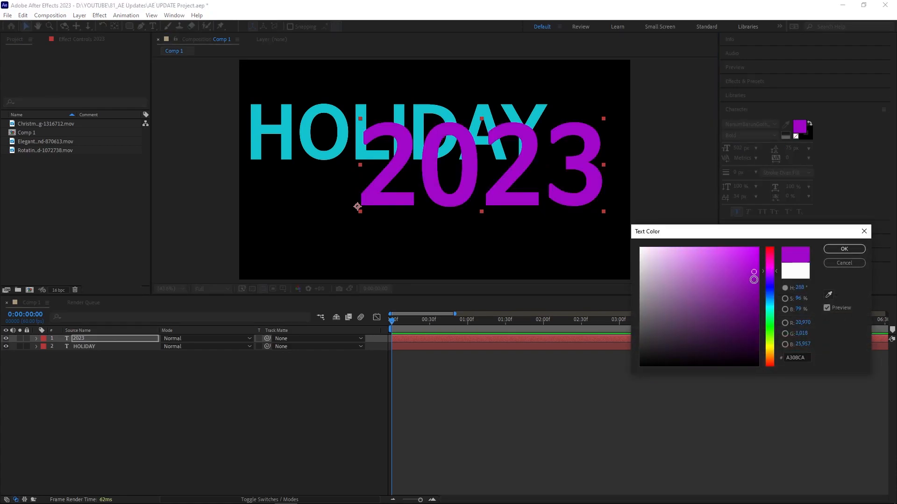
left_click(844, 249)
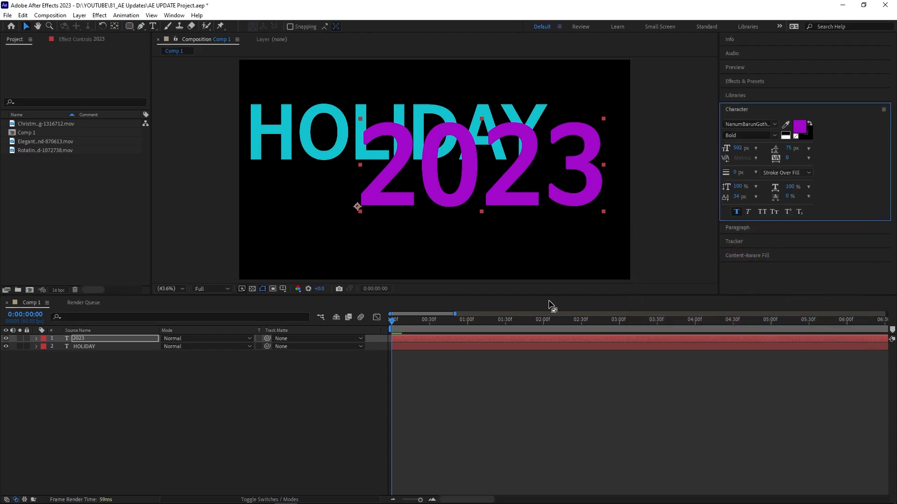
Move both overlapping texts slightly lower to balance them vertically in the frame
left_click_drag(504, 188, 504, 216)
left_click_drag(339, 120, 338, 142)
left_click(557, 421)
Assign HOLIDAY as the track matte of the 2023 layer and 2023 as the track matte of HOLIDAY
left_click(307, 341)
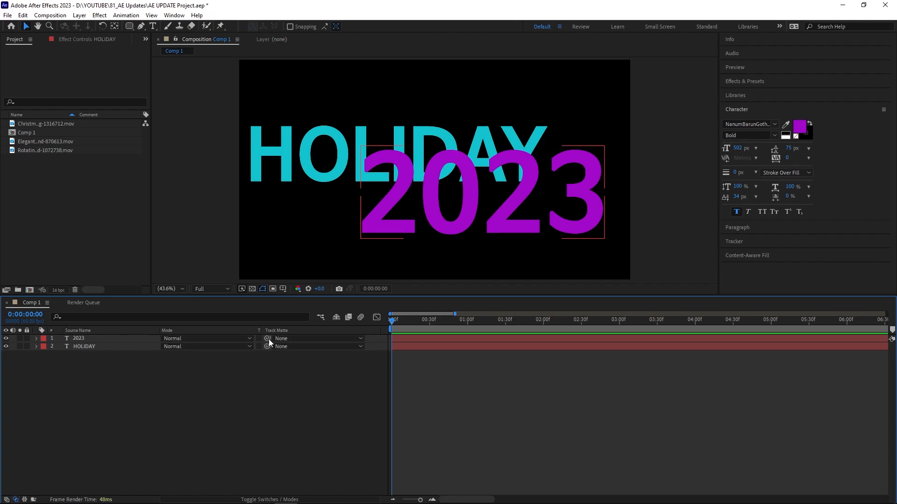
left_click_drag(269, 340, 82, 348)
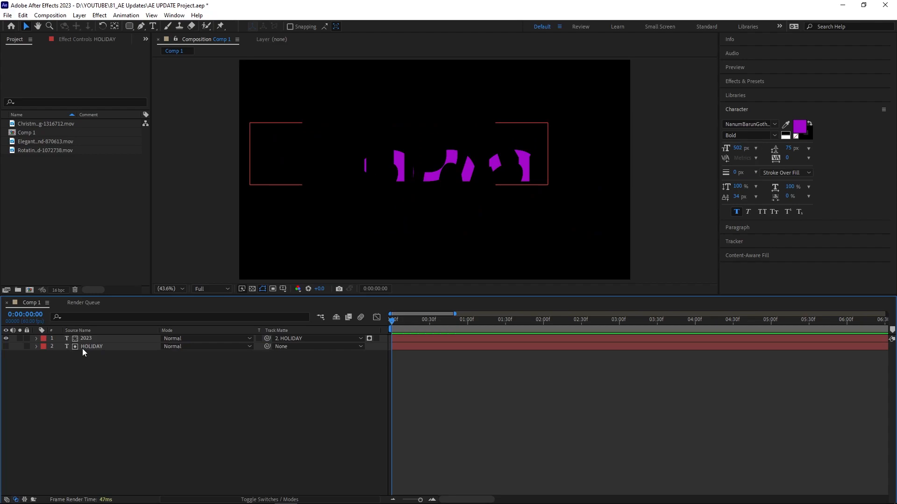
left_click_drag(267, 346, 90, 342)
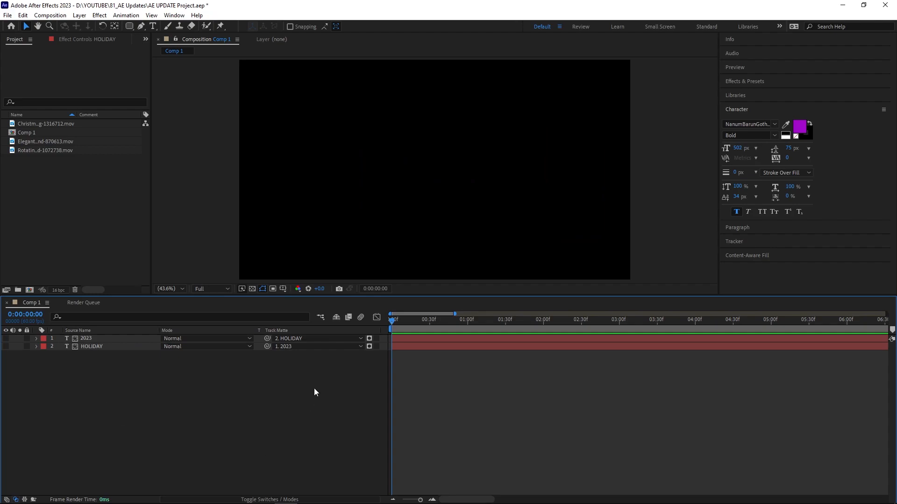
Invert the track mattes of both text layers and turn both layers' visibility back on
left_click(377, 338)
left_click(376, 346)
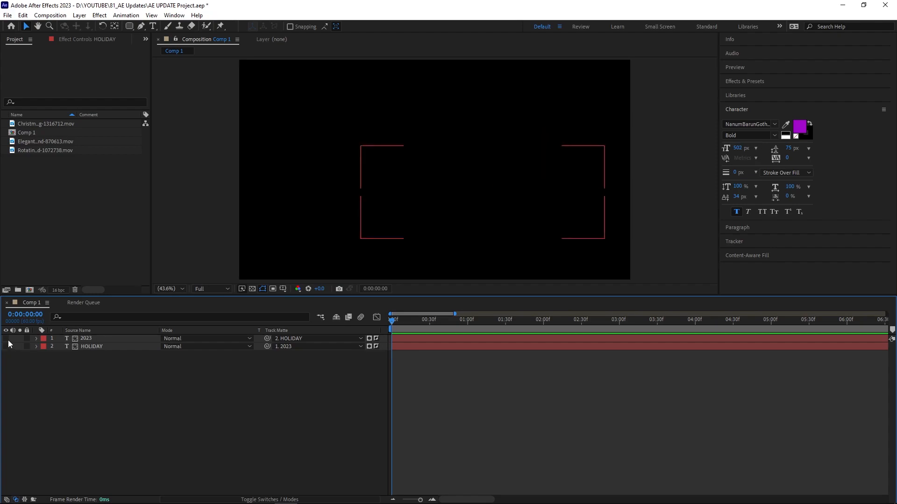
left_click_drag(6, 338, 5, 346)
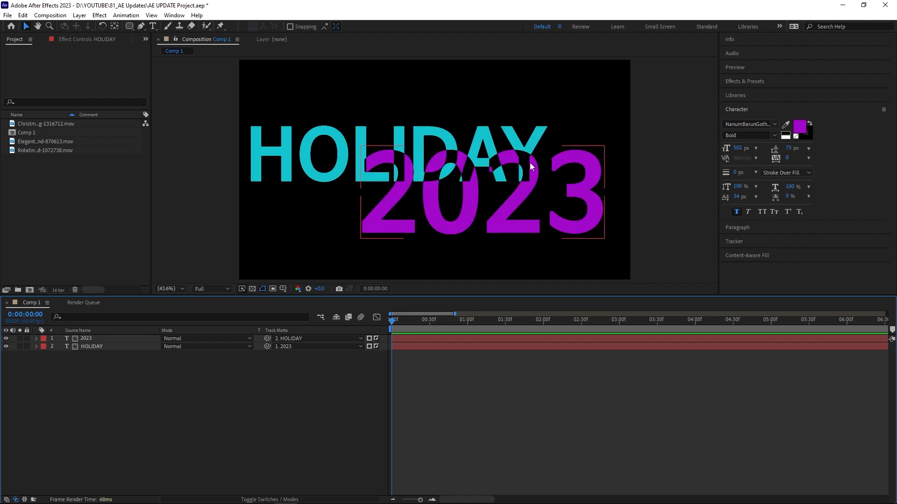
Add the rotating Christmas tree clip beneath the text layers and enlarge it beyond the frame
left_click(13, 150)
left_click_drag(12, 145, 364, 411)
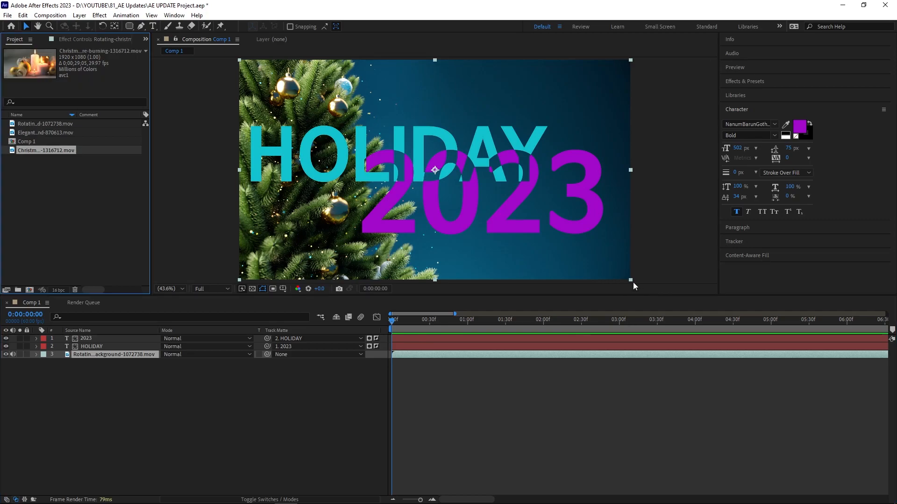
left_click(633, 285)
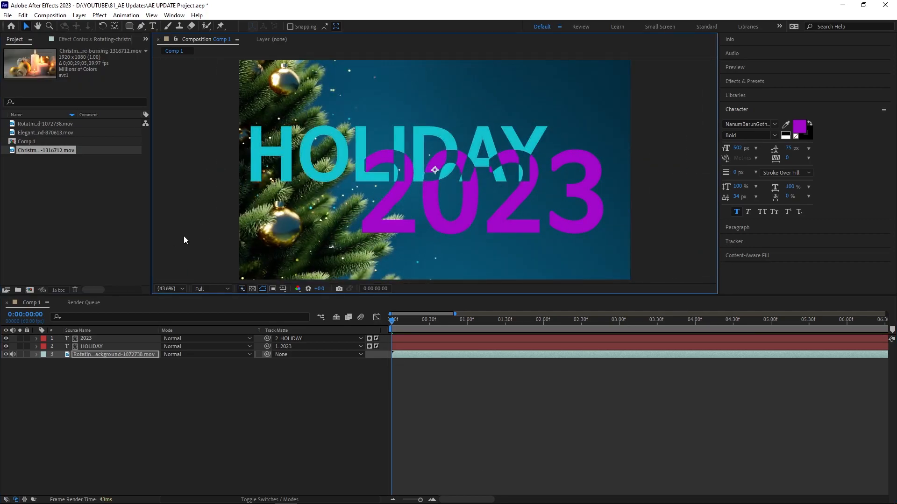
left_click(479, 400)
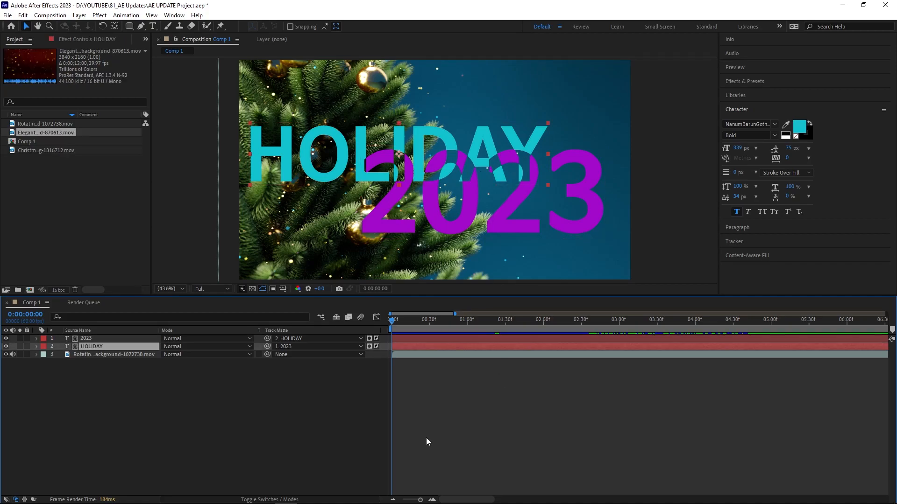
Set the HOLIDAY layer's blending mode to Screen
left_click(250, 345)
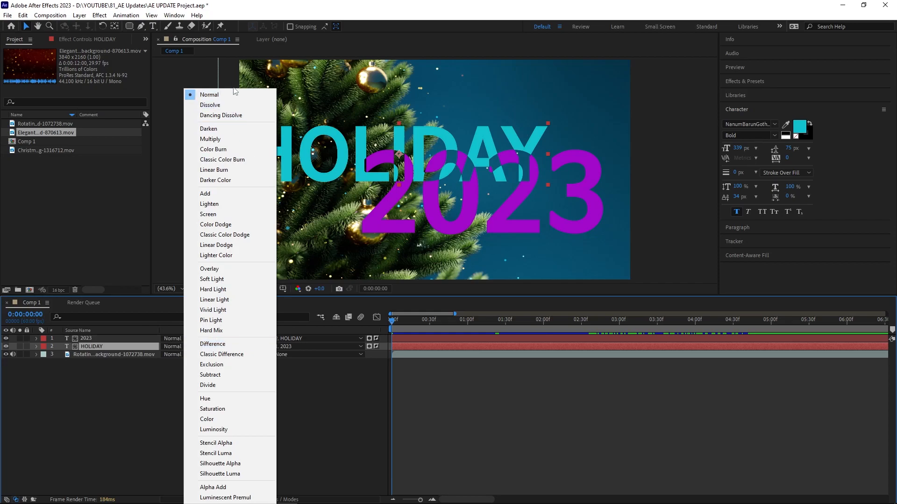
left_click(242, 215)
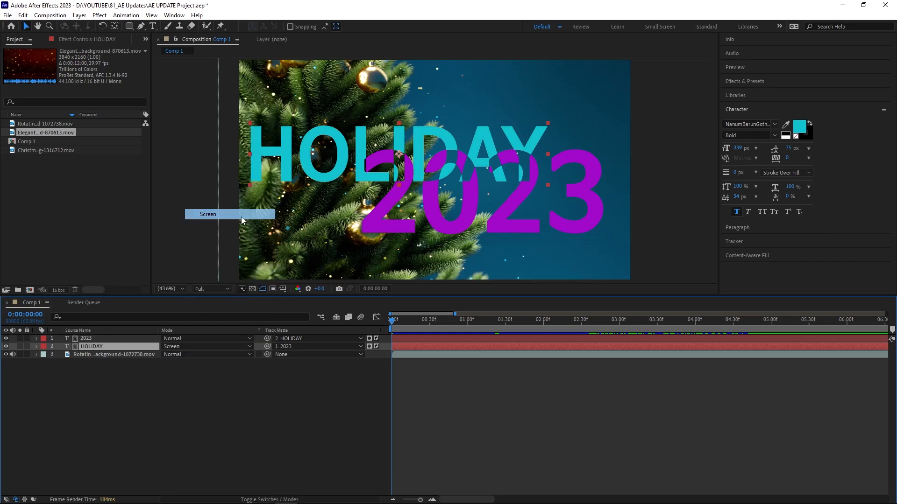